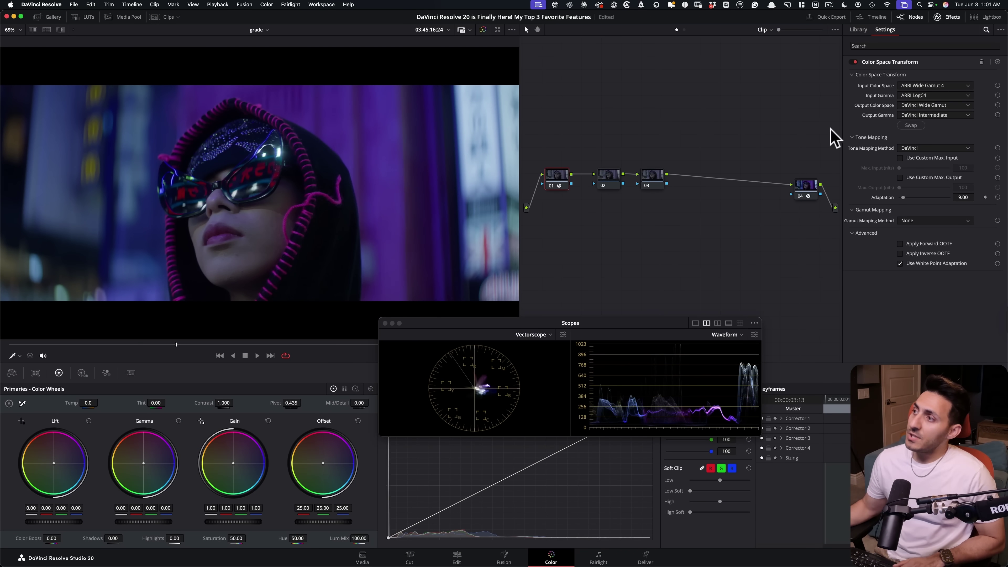
# Check the final node's output Color Space Transform, move the Scopes window off the curves, and set node 02's gamma to Linear.
pyautogui.click(788, 186)
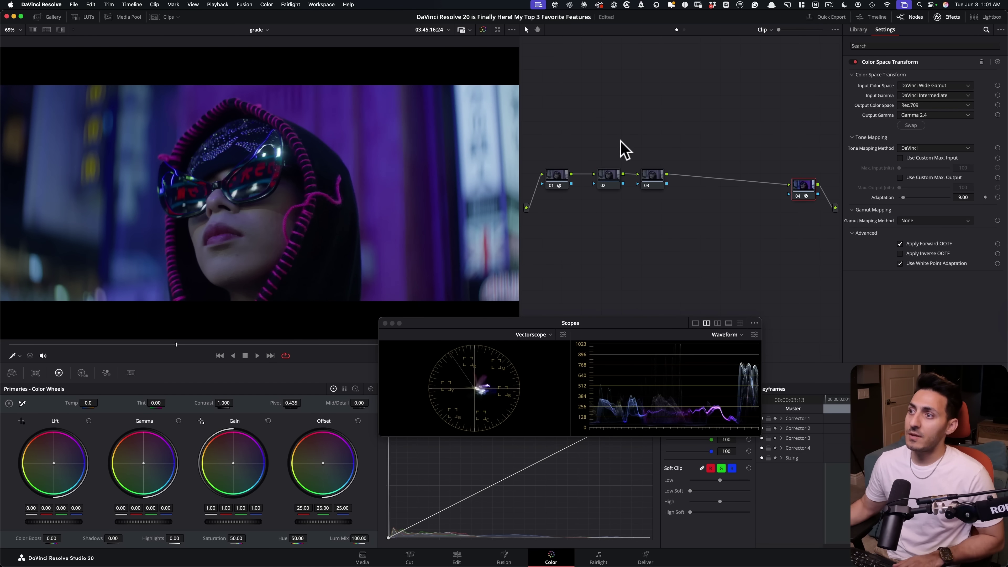
pyautogui.click(660, 127)
pyautogui.click(615, 179)
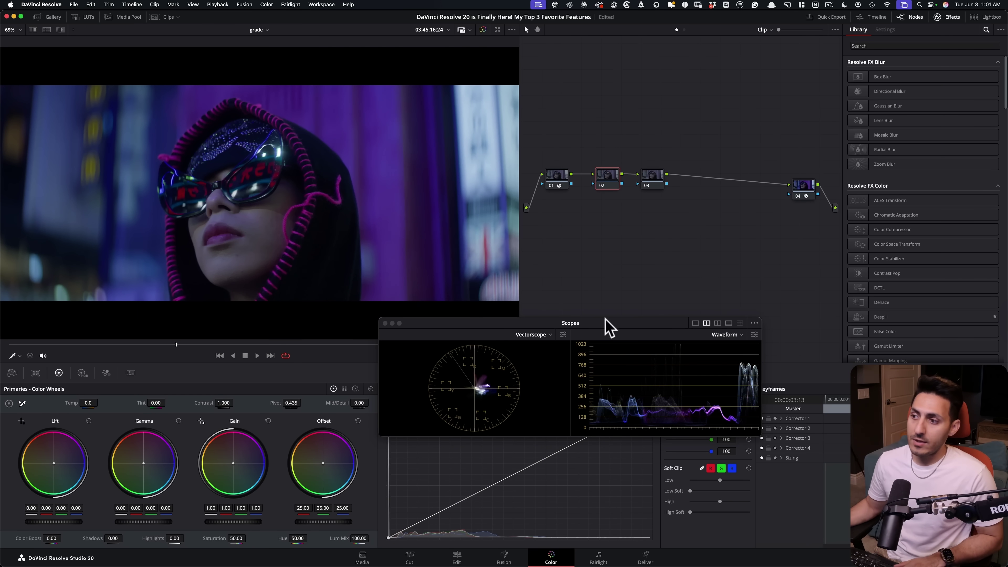
pyautogui.moveTo(606, 320); pyautogui.dragTo(688, 288)
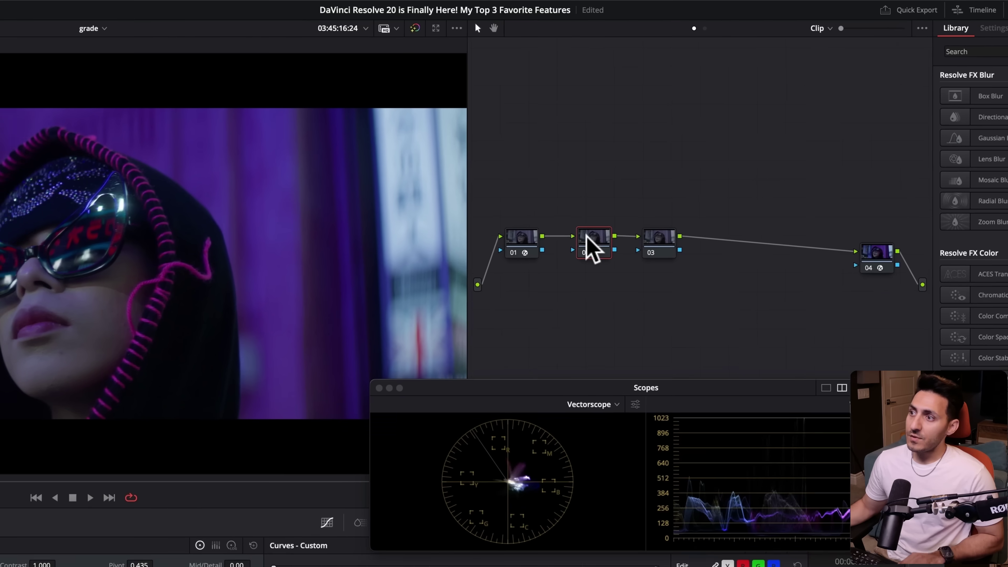
pyautogui.click(610, 175)
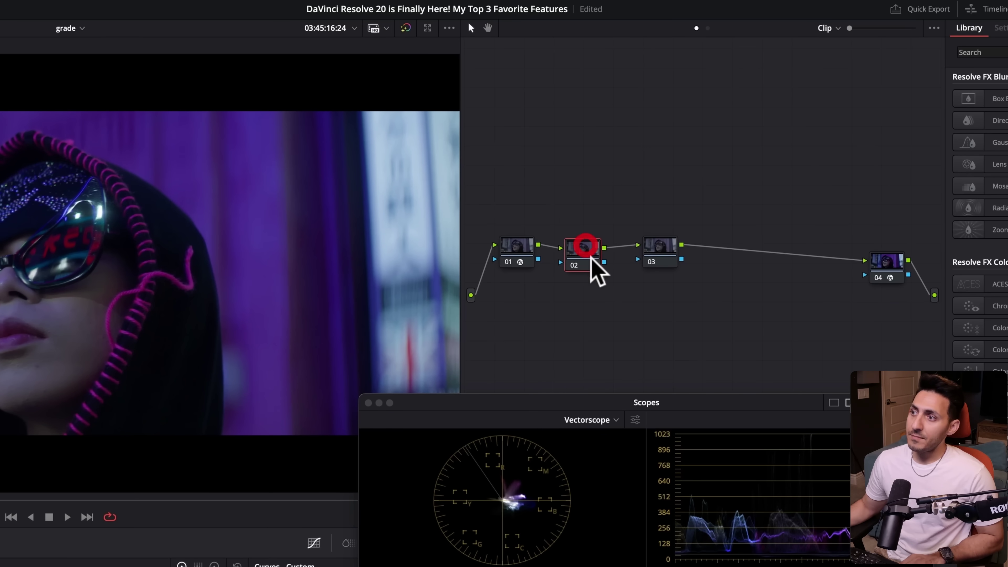
pyautogui.rightClick(581, 254)
pyautogui.moveTo(686, 413)
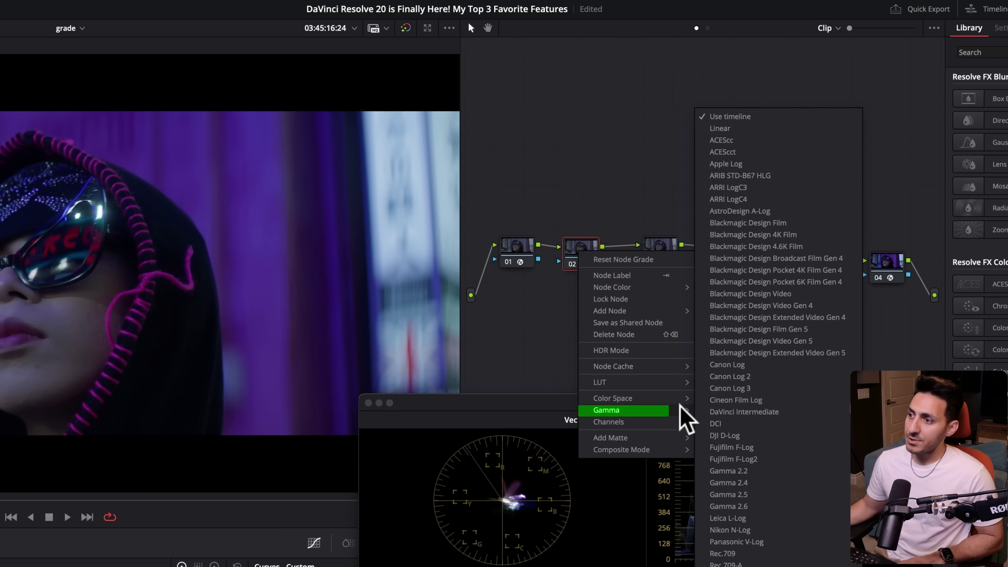
pyautogui.click(792, 127)
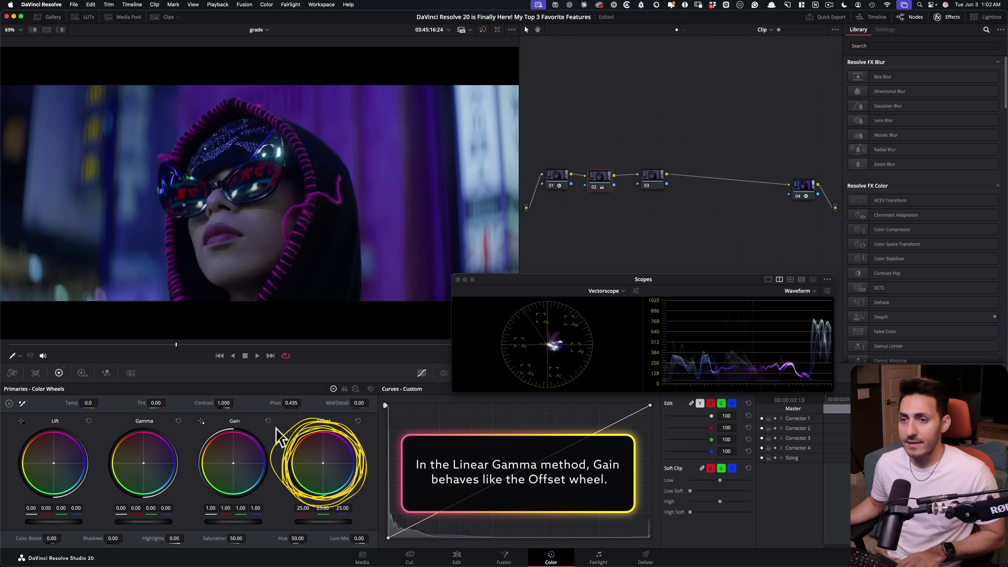
# Shift node 02's Gain colour balance slightly warmer, and on node 03 set Gain to 1.43 and Gamma to -0.04.
pyautogui.moveTo(225, 467); pyautogui.dragTo(222, 468)
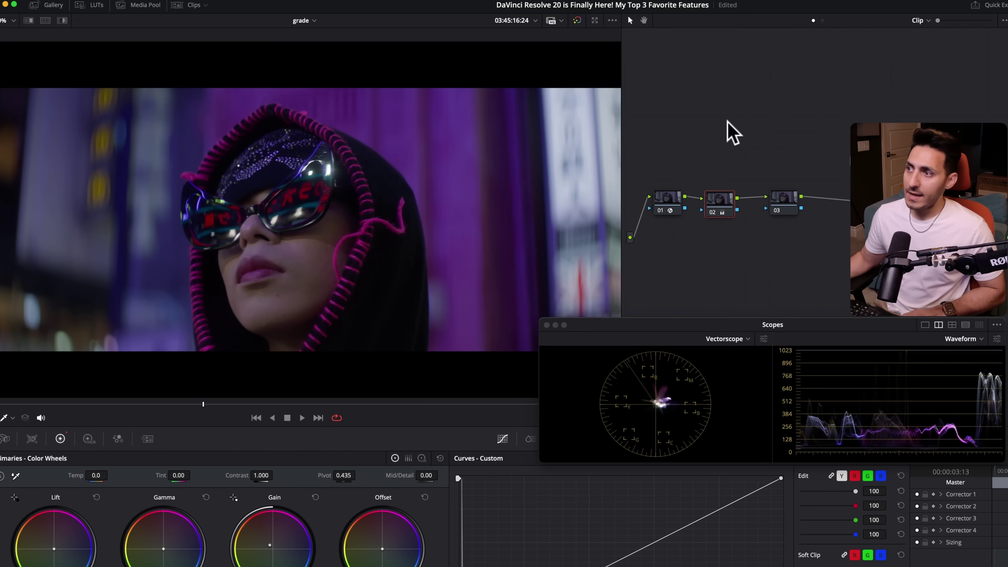
pyautogui.click(775, 194)
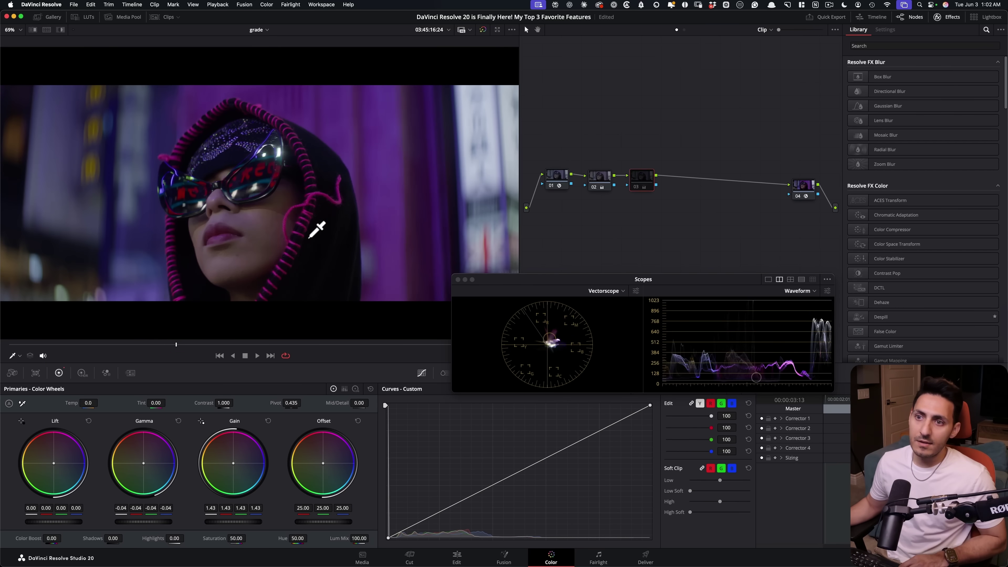
# Compare the shot with the corrections of nodes 02 and 03 disabled and enabled.
pyautogui.moveTo(589, 143); pyautogui.dragTo(674, 203)
pyautogui.press('super+d')
pyautogui.press('super+d')
pyautogui.press('super+d')
pyautogui.hotkey('ctrl', 'd')
pyautogui.hotkey('ctrl', 'd')
pyautogui.hotkey('ctrl', 'd')
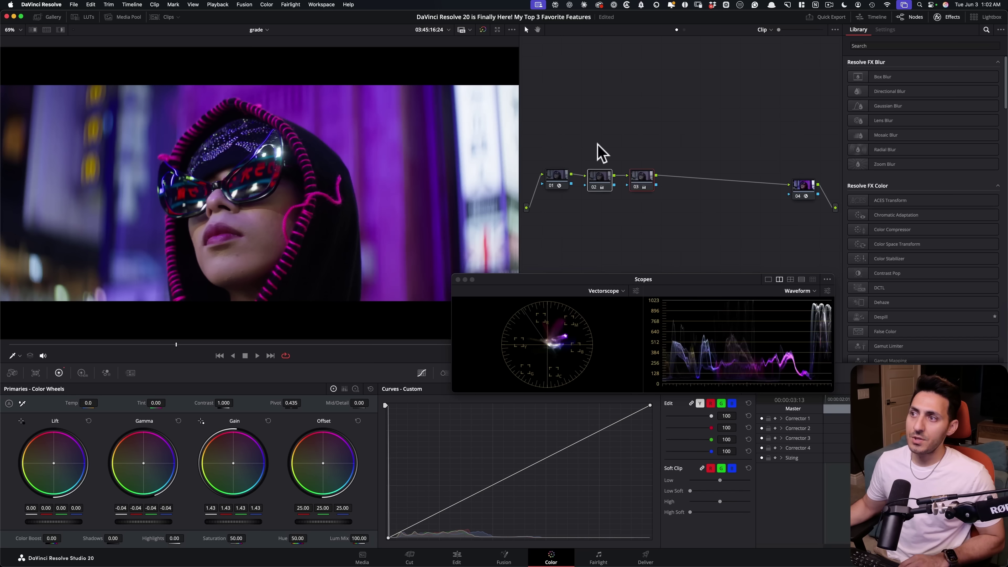
pyautogui.hotkey('ctrl', 'd')
pyautogui.hotkey('ctrl', 'd')
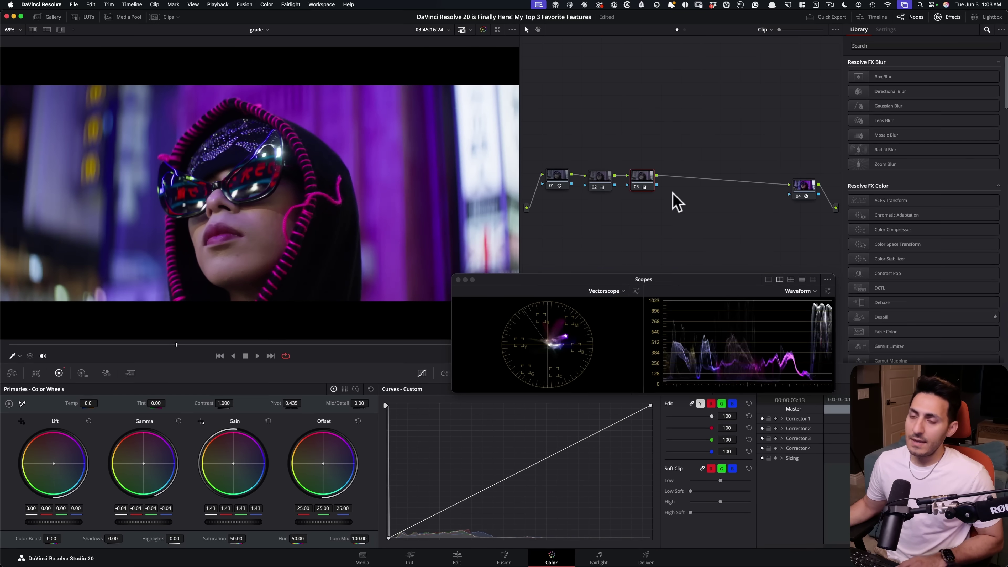
pyautogui.hotkey('ctrl', 'd')
pyautogui.hotkey('ctrl', 'd')
pyautogui.hotkey('ctrl', 'd')
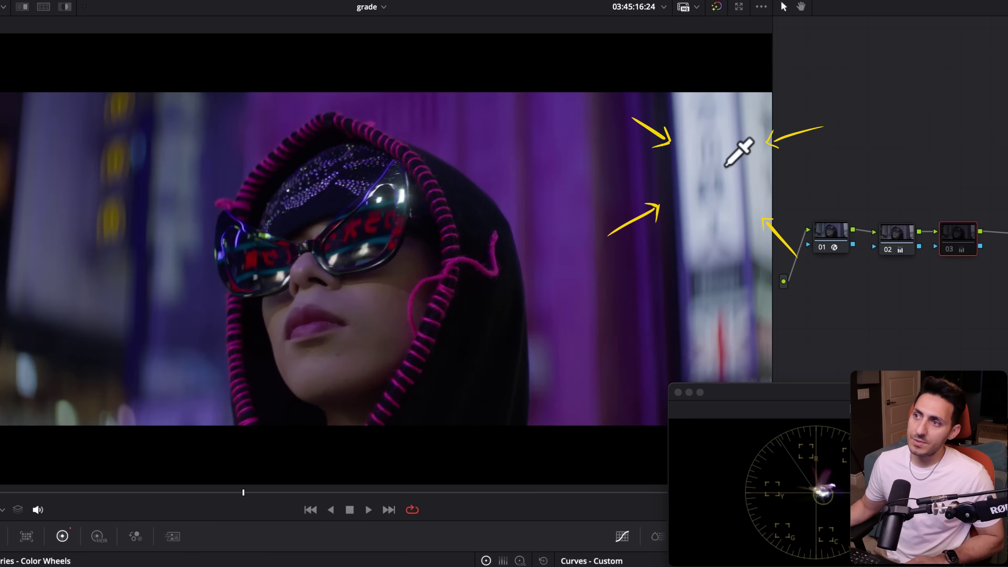
pyautogui.hotkey('ctrl', 'd')
pyautogui.hotkey('ctrl', 'd')
pyautogui.hotkey('ctrl', 'd')
pyautogui.hotkey('ctrl', 'd')
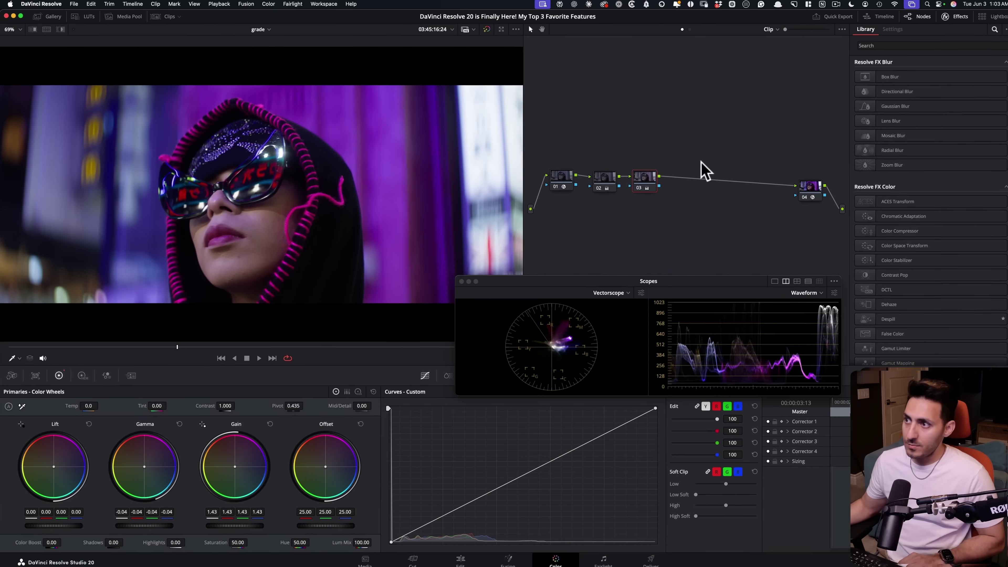
# Shift nodes 01 to 03 slightly up and add two serial nodes after node 03, placed in a row beneath them.
pyautogui.moveTo(702, 137); pyautogui.dragTo(551, 195)
pyautogui.moveTo(828, 231); pyautogui.dragTo(824, 223)
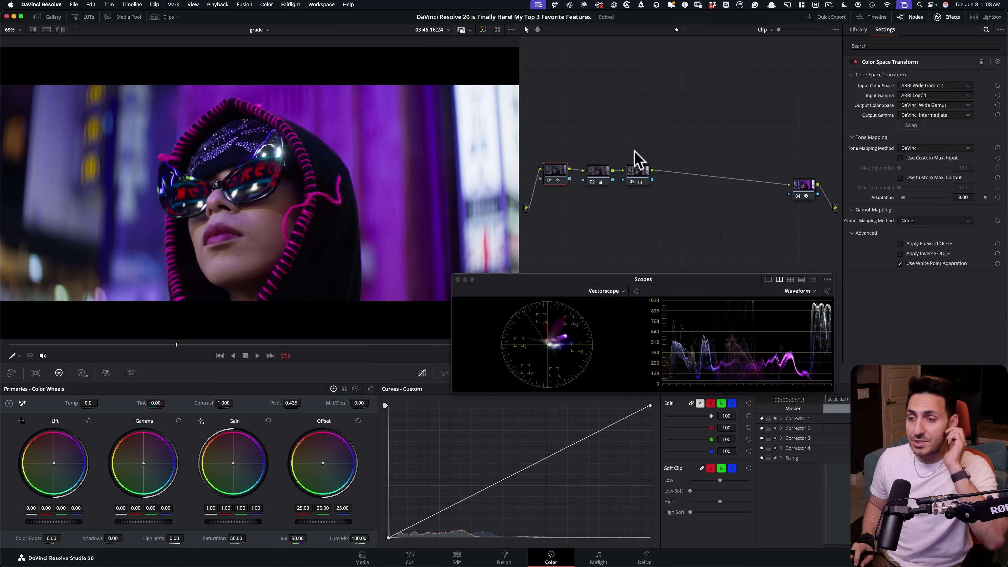
pyautogui.click(637, 171)
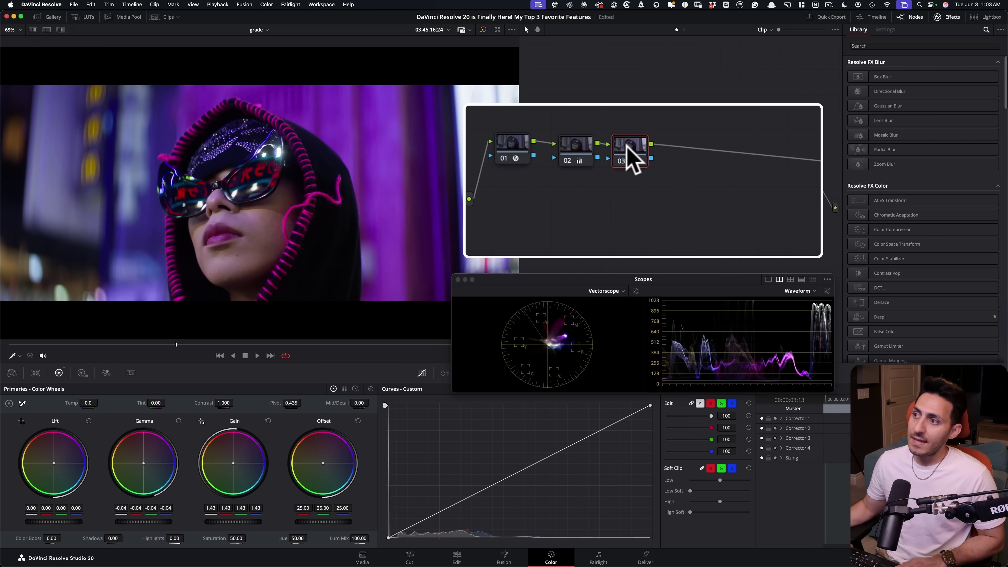
pyautogui.hotkey('alt', 's')
pyautogui.moveTo(693, 158); pyautogui.dragTo(582, 227)
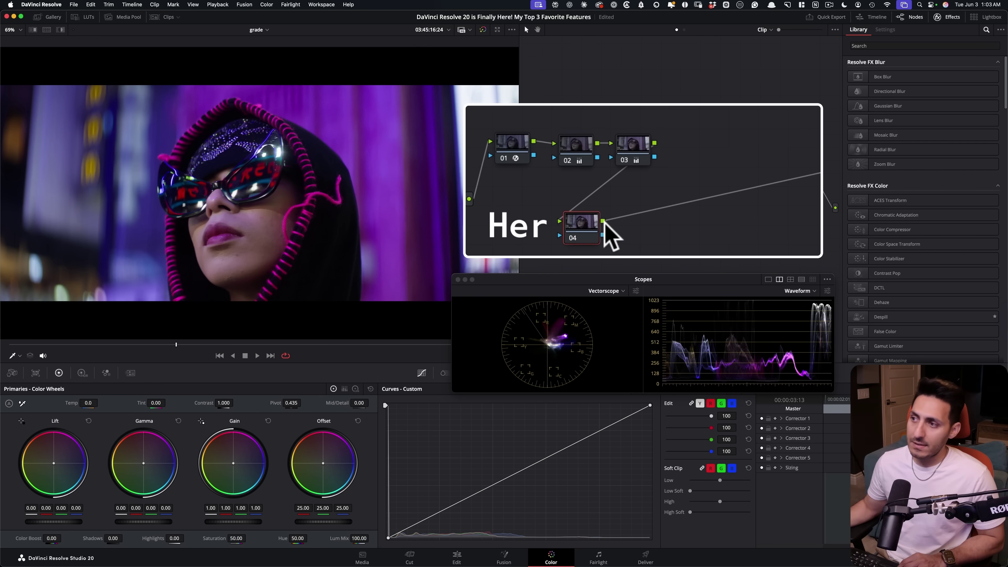
pyautogui.hotkey('alt', 's')
pyautogui.moveTo(632, 225); pyautogui.dragTo(731, 203)
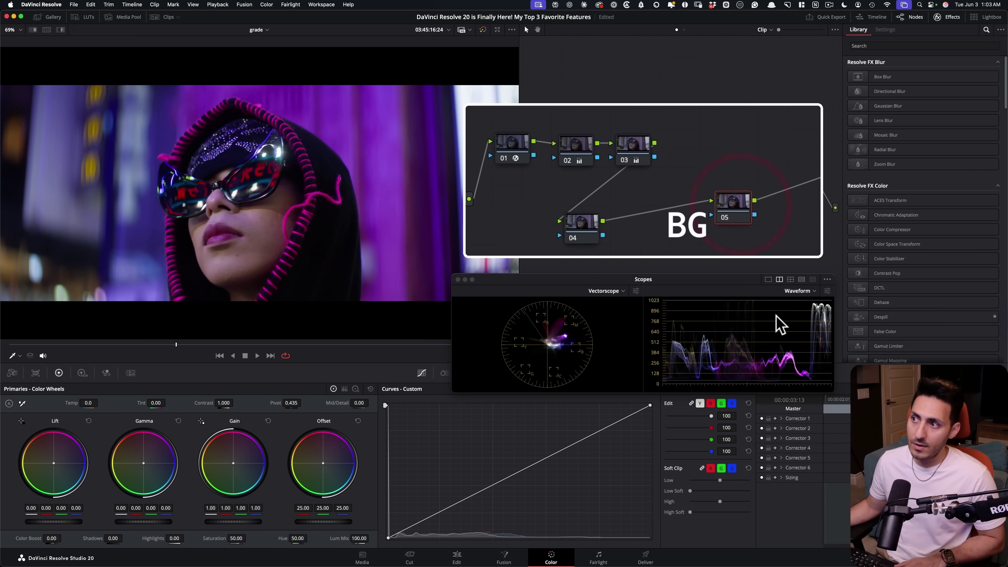
# Find the Depth Map effect and apply it to node 05 with Better quality, Invert and Depth Map Preview enabled.
pyautogui.click(875, 46)
pyautogui.write('de')
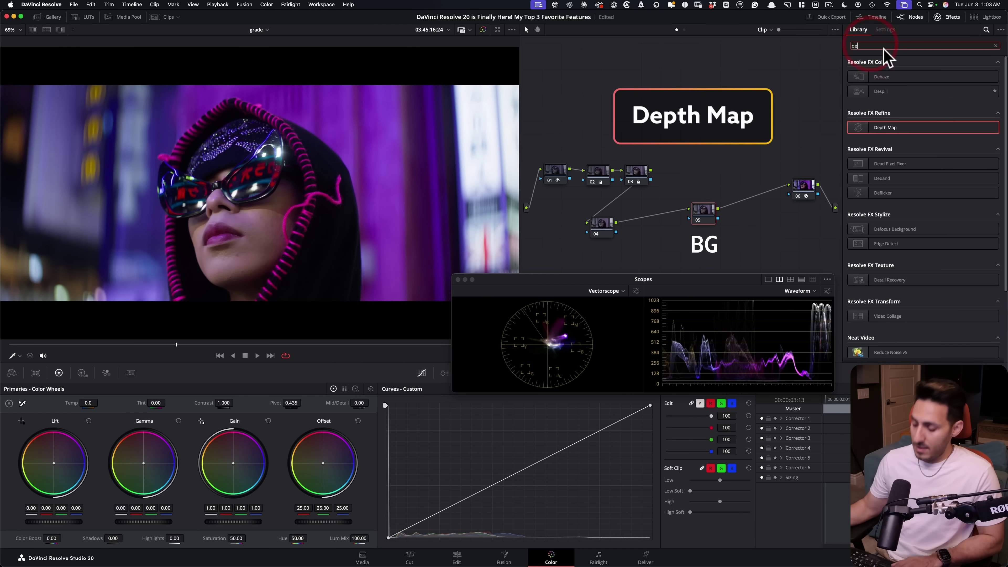
pyautogui.write('p')
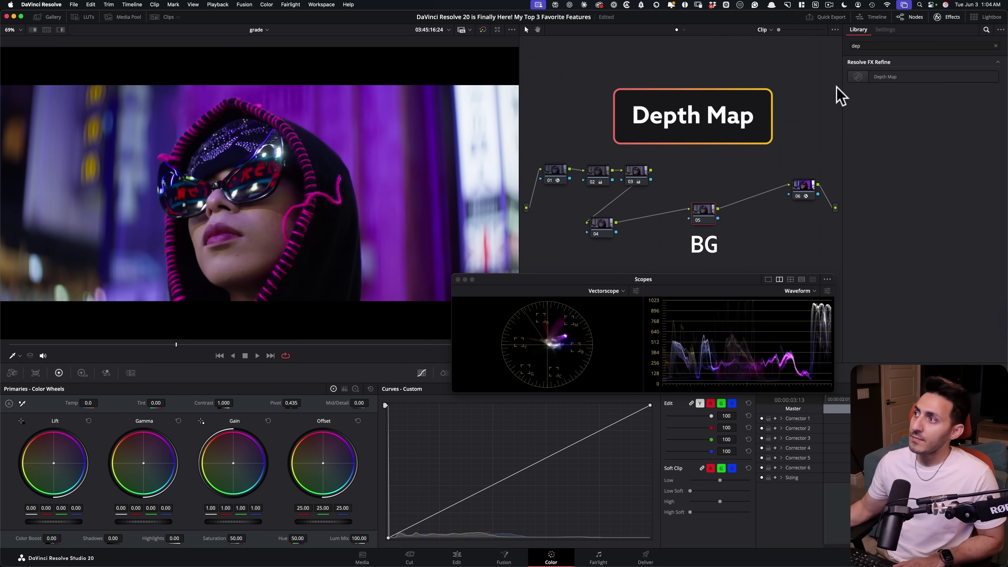
pyautogui.moveTo(849, 78); pyautogui.dragTo(705, 215)
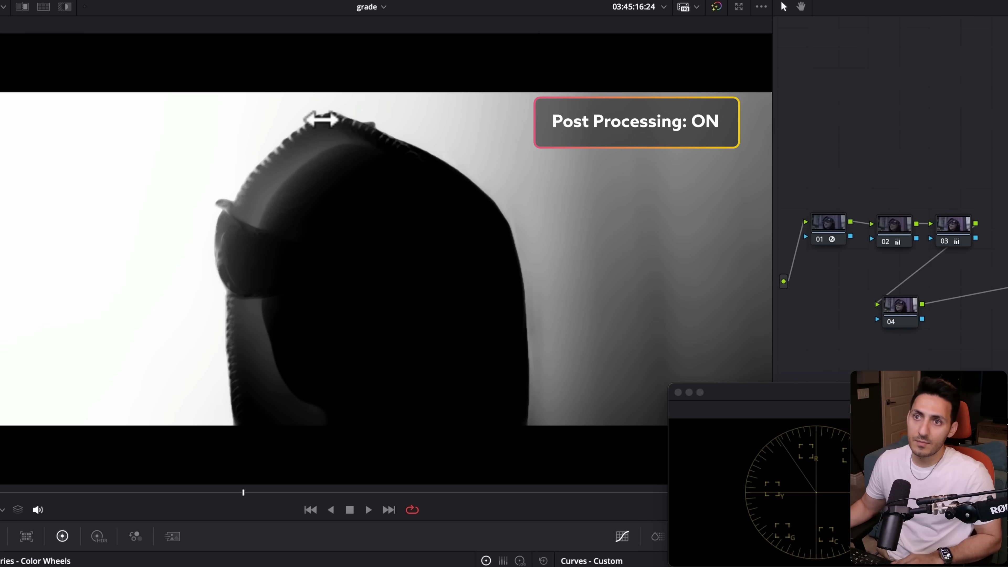
# Examine the depth matte's edge around the hood up close and turn off Depth Map Preview.
pyautogui.scroll(2, 328, 152)
pyautogui.scroll(5, 327, 151)
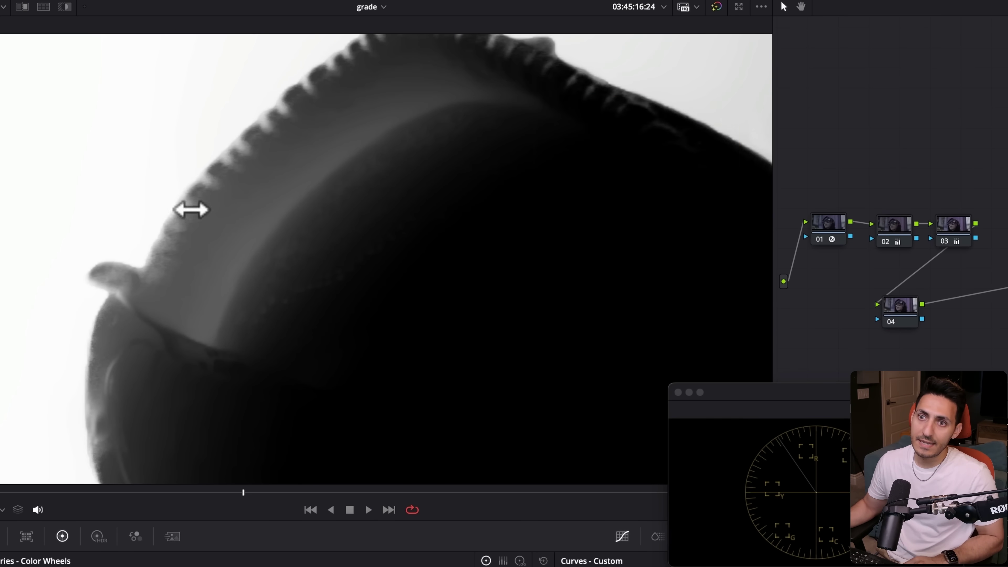
pyautogui.hotkey('shift', 'z')
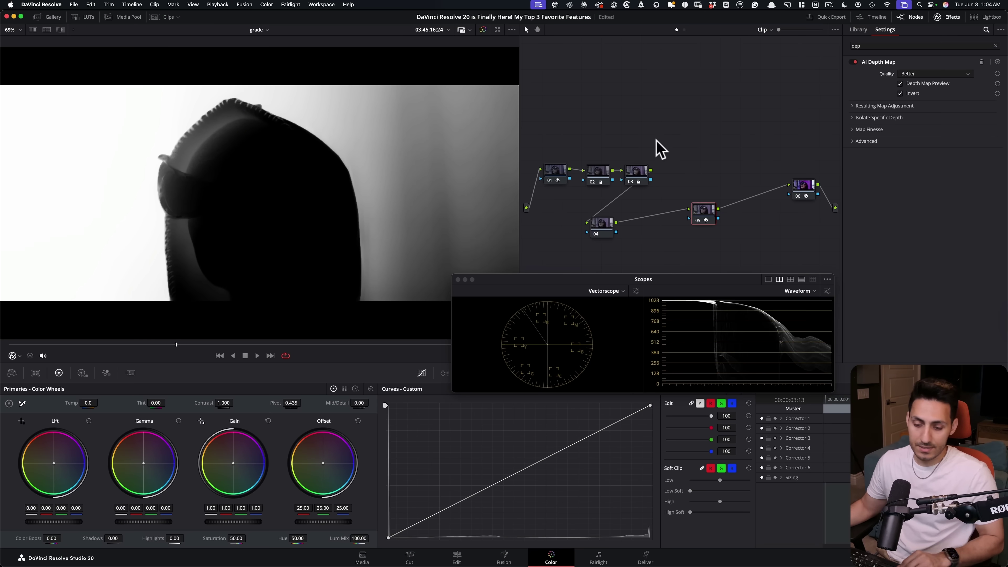
pyautogui.click(899, 83)
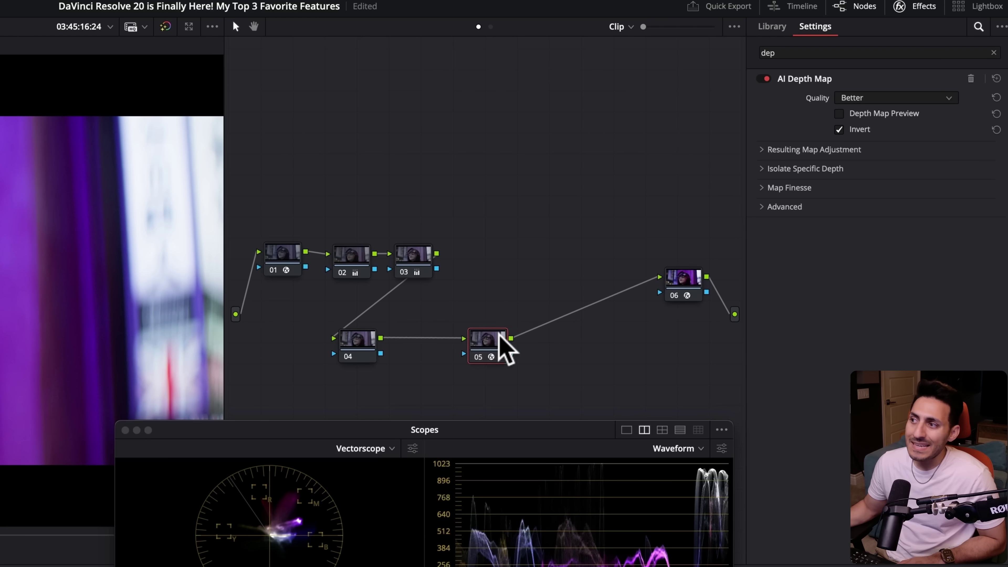
# Add serial node 06 after node 05 and link node 05's key output to node 06's key input.
pyautogui.moveTo(500, 334); pyautogui.dragTo(516, 326)
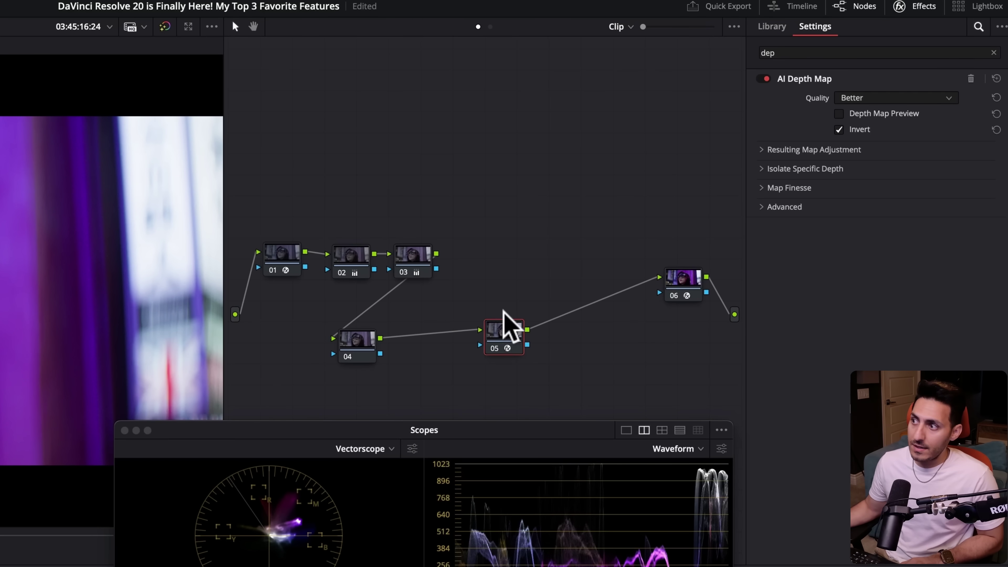
pyautogui.click(496, 333)
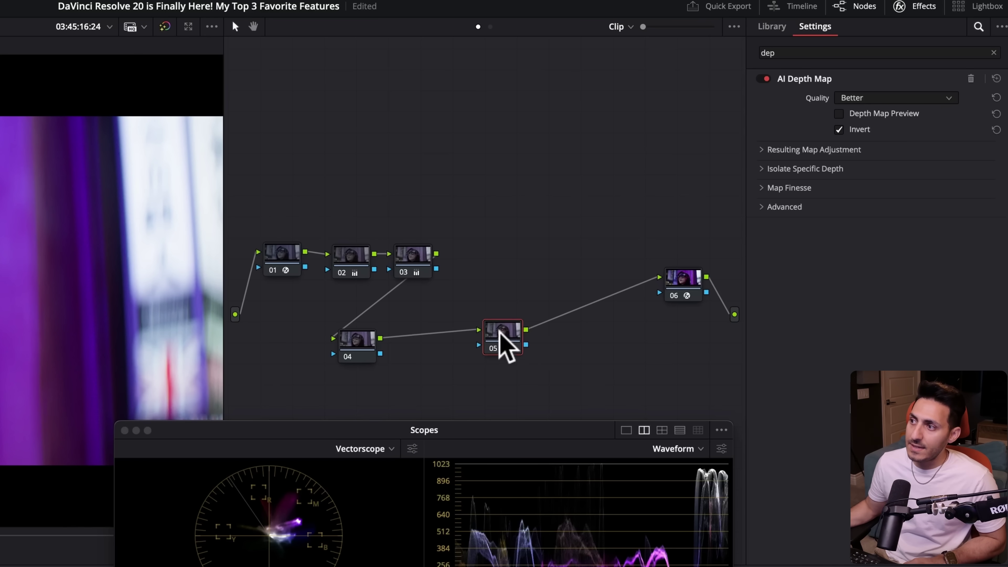
pyautogui.moveTo(499, 333); pyautogui.dragTo(501, 337)
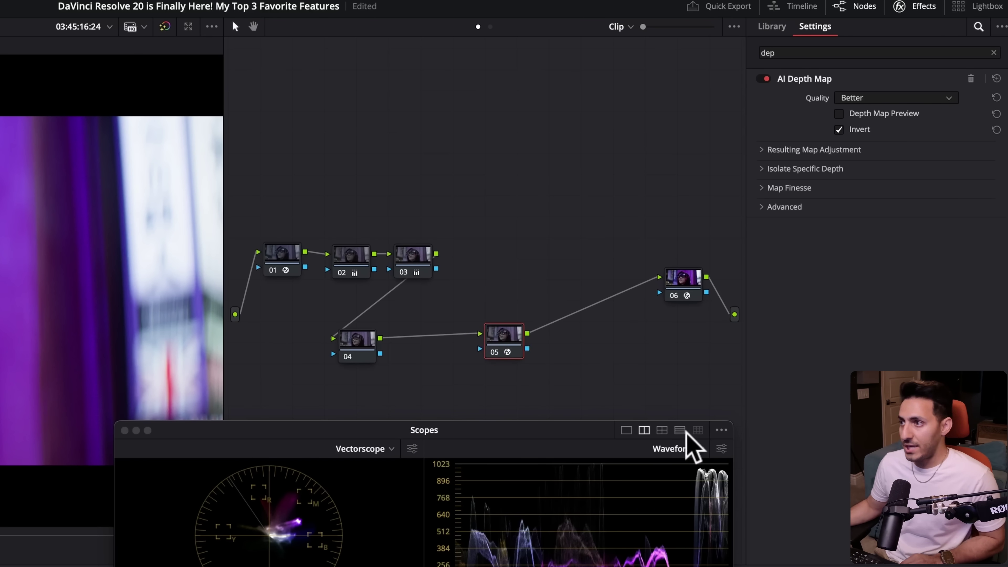
pyautogui.moveTo(501, 335); pyautogui.dragTo(503, 331)
pyautogui.hotkey('alt', 's')
pyautogui.moveTo(568, 337); pyautogui.dragTo(583, 330)
pyautogui.moveTo(514, 330); pyautogui.dragTo(559, 340)
pyautogui.click(583, 329)
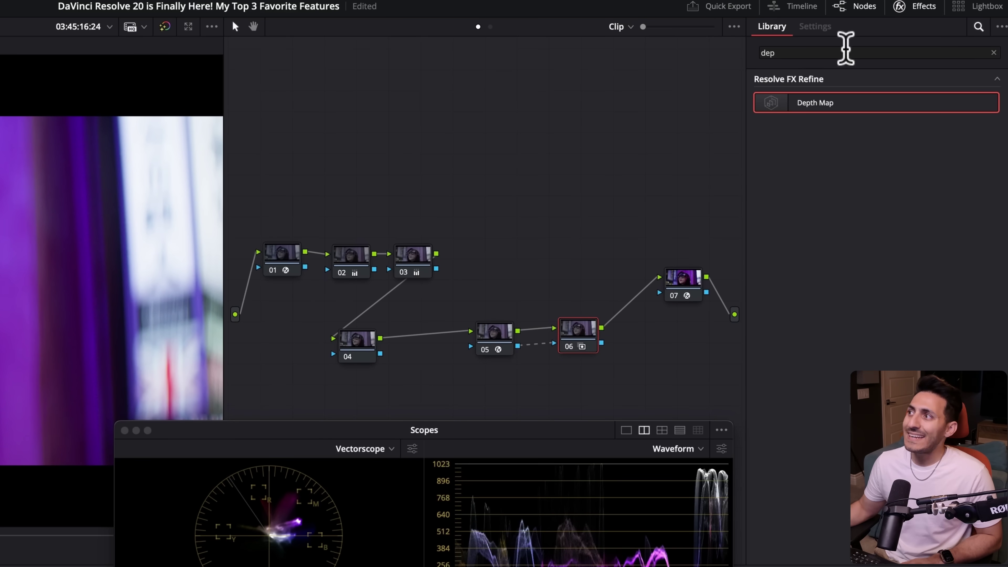
# Clear the effects search, set node 06's Highlights to -100, and compare the shot with and without the node.
pyautogui.click(994, 53)
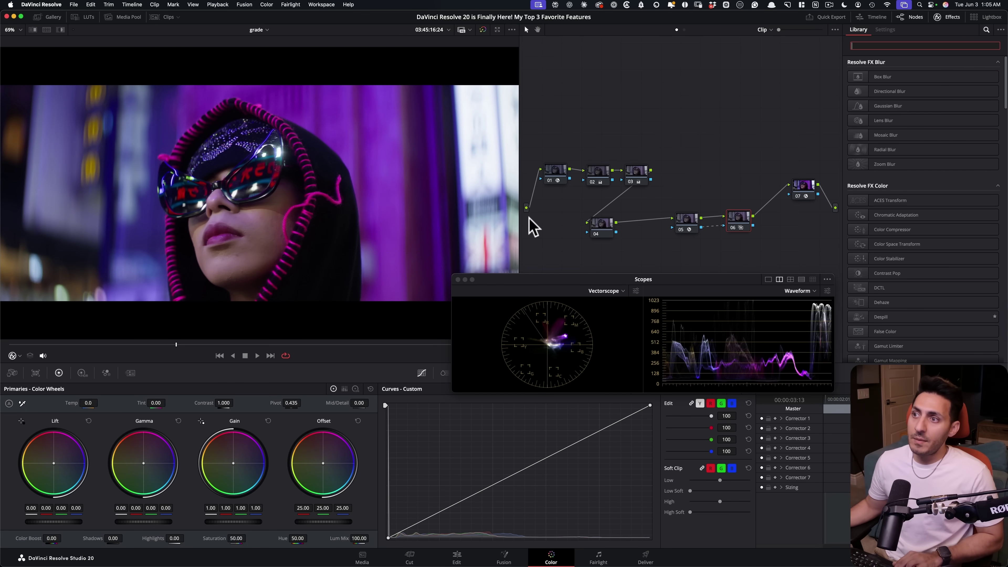
pyautogui.write('DD')
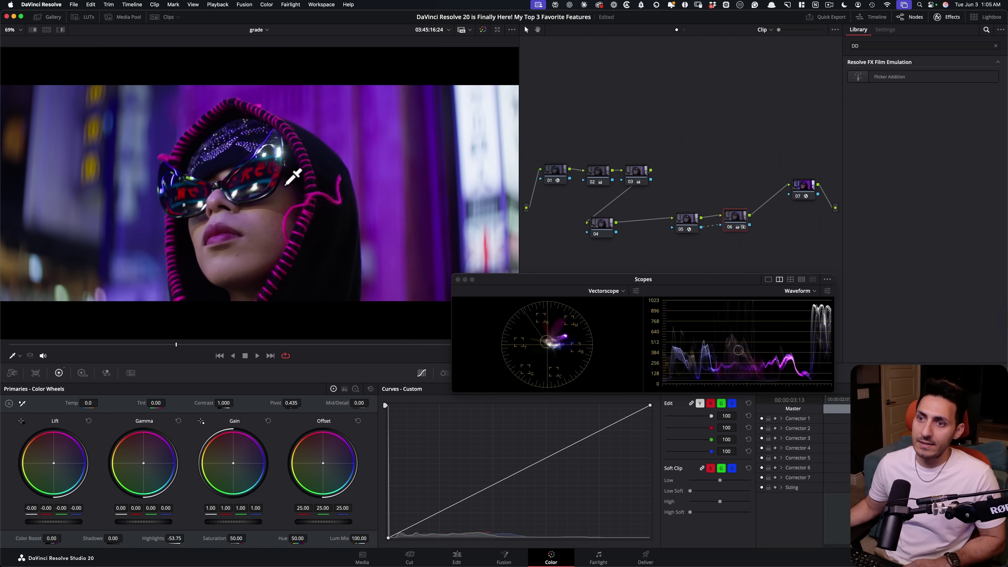
pyautogui.moveTo(170, 540); pyautogui.dragTo(149, 540)
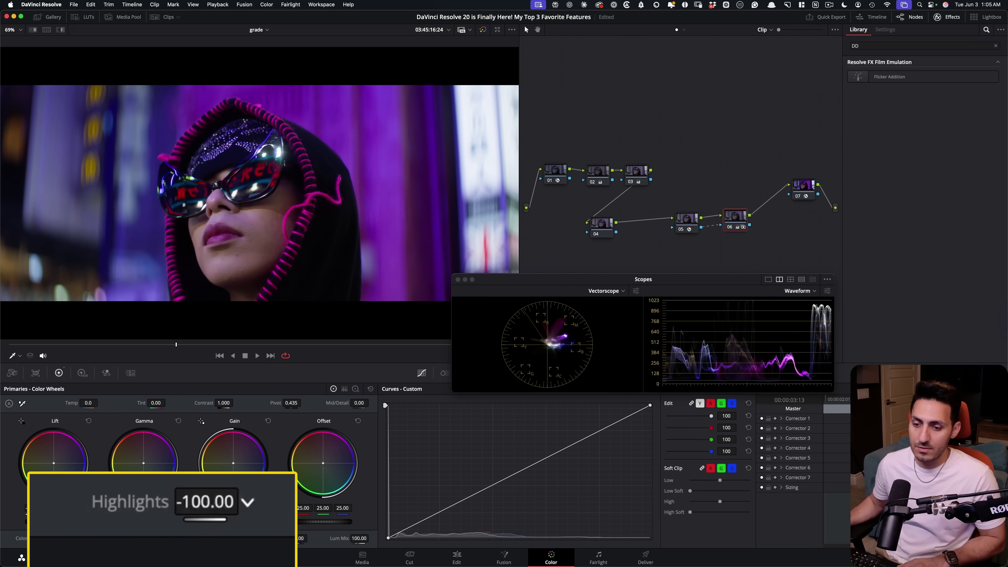
pyautogui.press('super+d')
pyautogui.press('super+d')
# On node 06, draw a five-point Curve window around the bright signs on the right of the shot, with Soft 1 at 4.38.
pyautogui.press('super+minus')
pyautogui.press('super+minus')
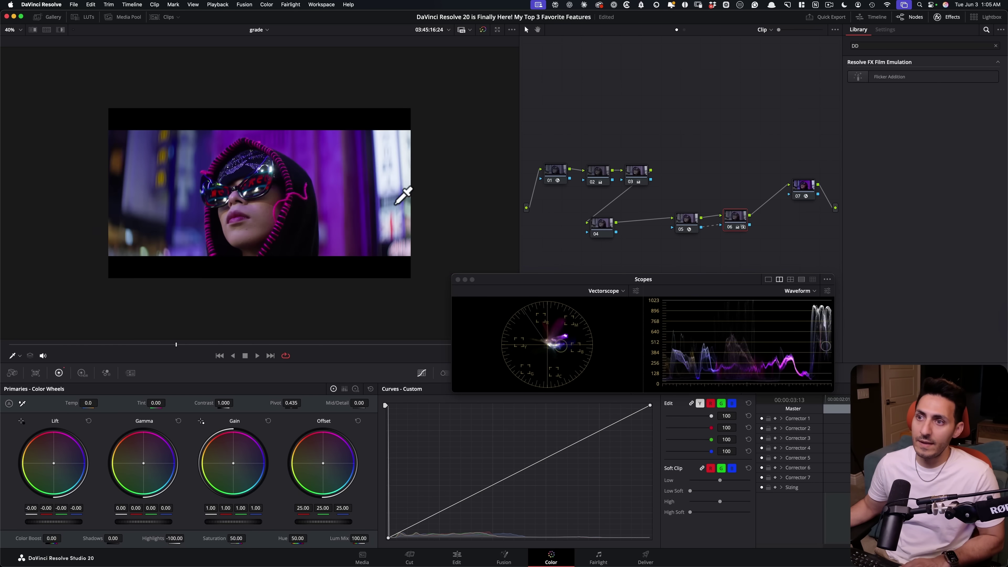
pyautogui.hotkey('shift', 'z')
pyautogui.press('super+minus')
pyautogui.press('super+minus')
pyautogui.moveTo(553, 279); pyautogui.dragTo(708, 274)
pyautogui.click(516, 373)
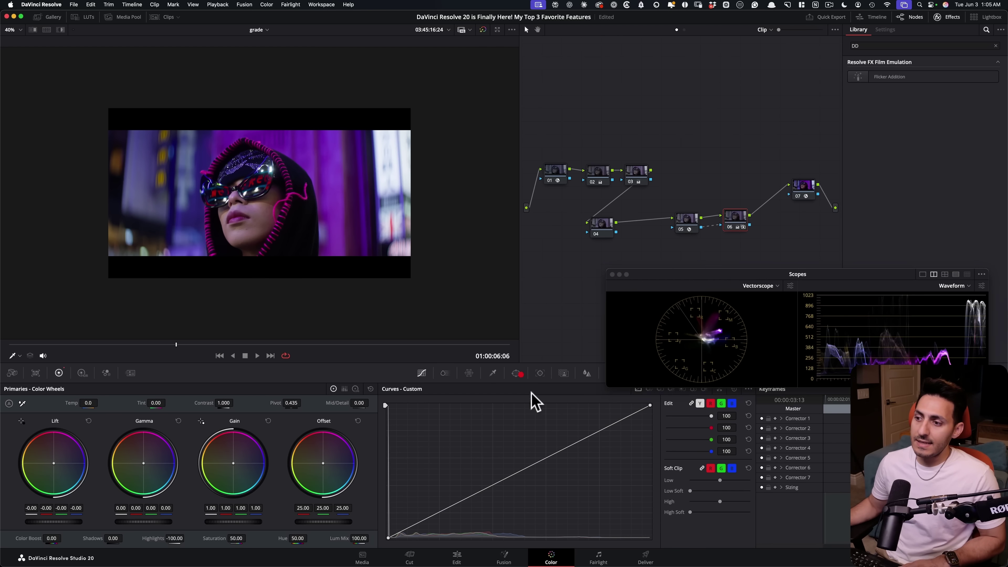
pyautogui.click(397, 487)
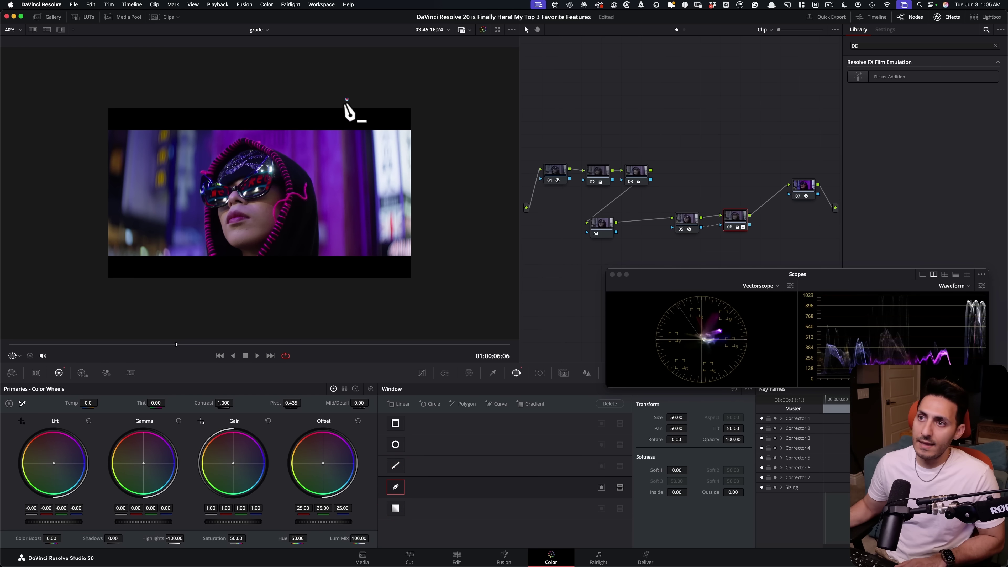
pyautogui.click(347, 99)
pyautogui.moveTo(356, 325); pyautogui.dragTo(464, 312)
pyautogui.click(479, 88)
pyautogui.click(396, 72)
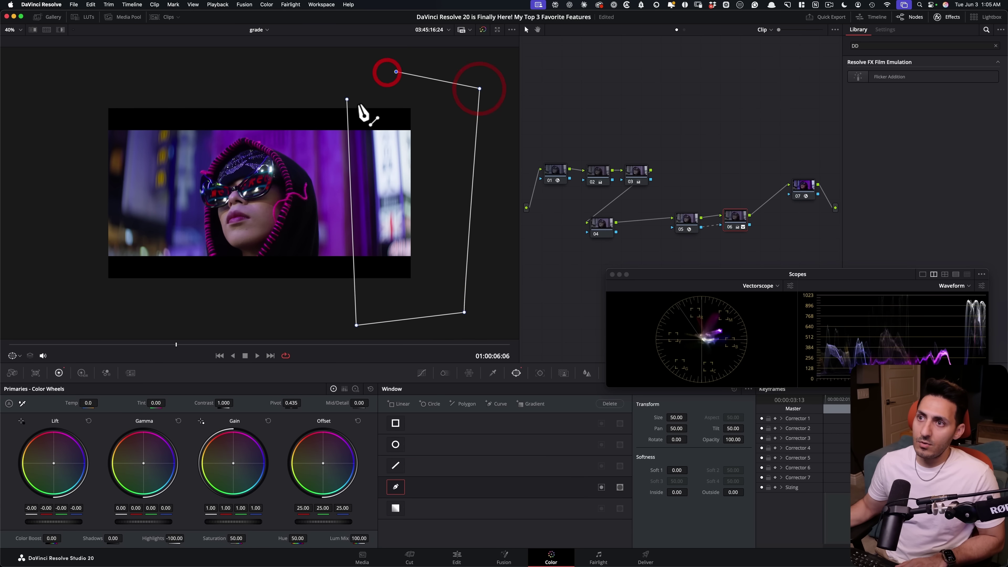
pyautogui.click(347, 99)
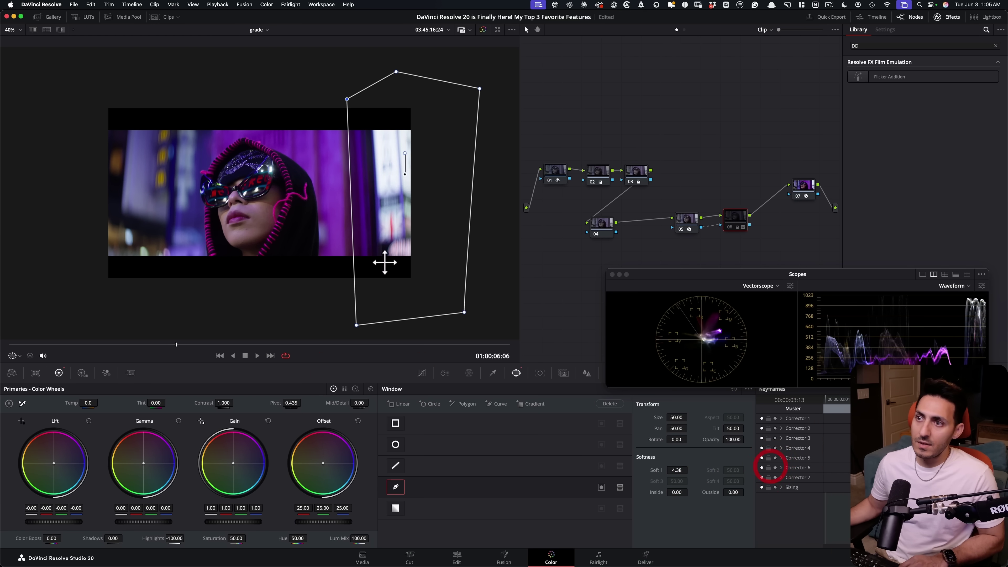
# Hide the window outline and lower node 06's Gain to 0.85 to darken the bright signs.
pyautogui.hotkey('shift', '`')
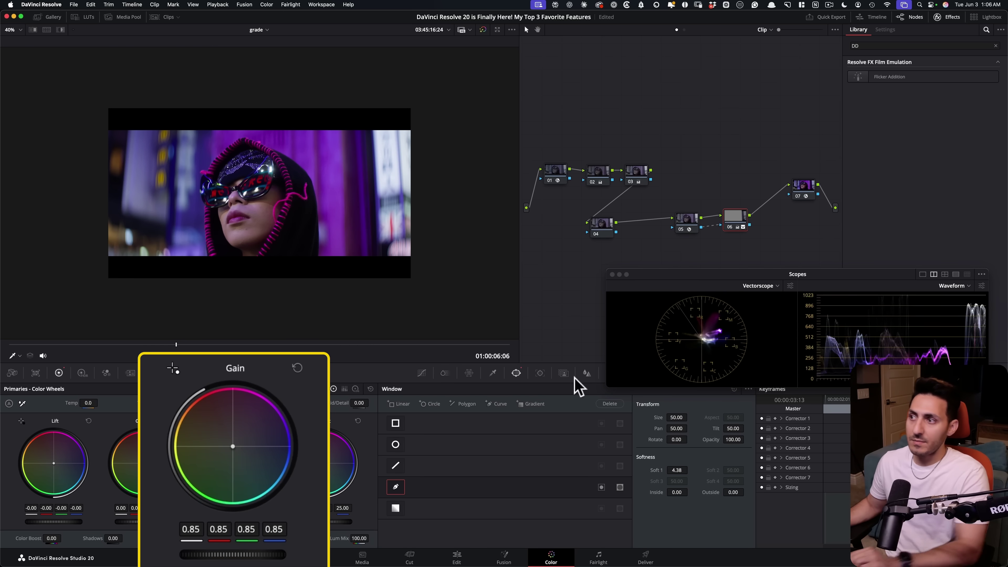
pyautogui.hotkey('shift', 'z')
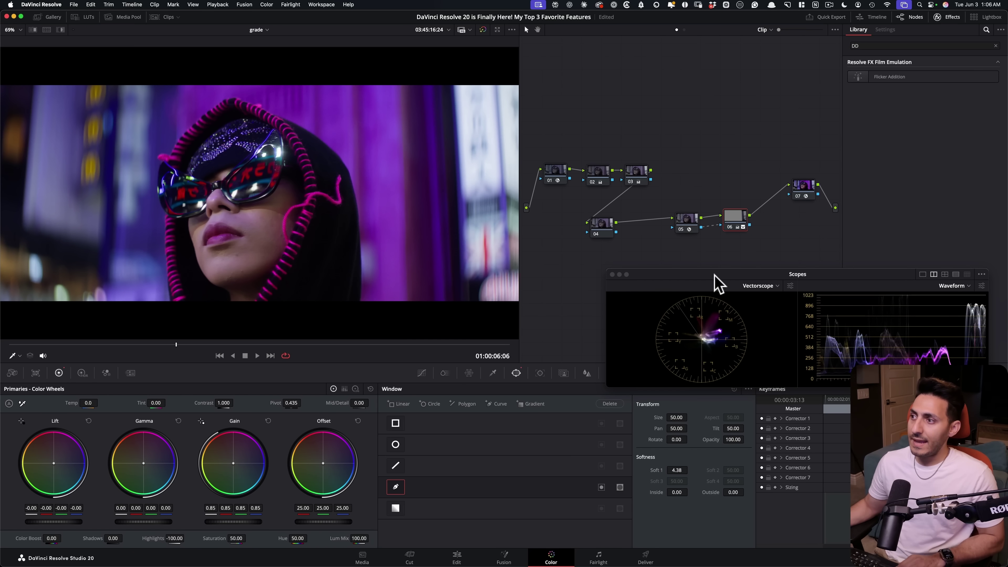
# Add parallel node 07 beneath node 06, tidy the mixer and node 05, and link node 05's key output to node 07's key input.
pyautogui.moveTo(714, 274); pyautogui.dragTo(713, 292)
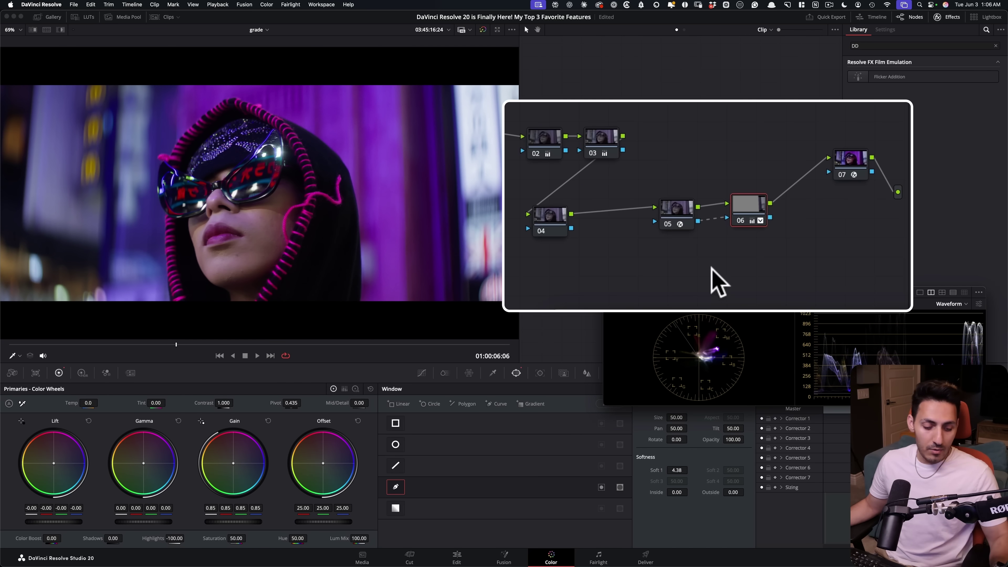
pyautogui.hotkey('alt', 'p')
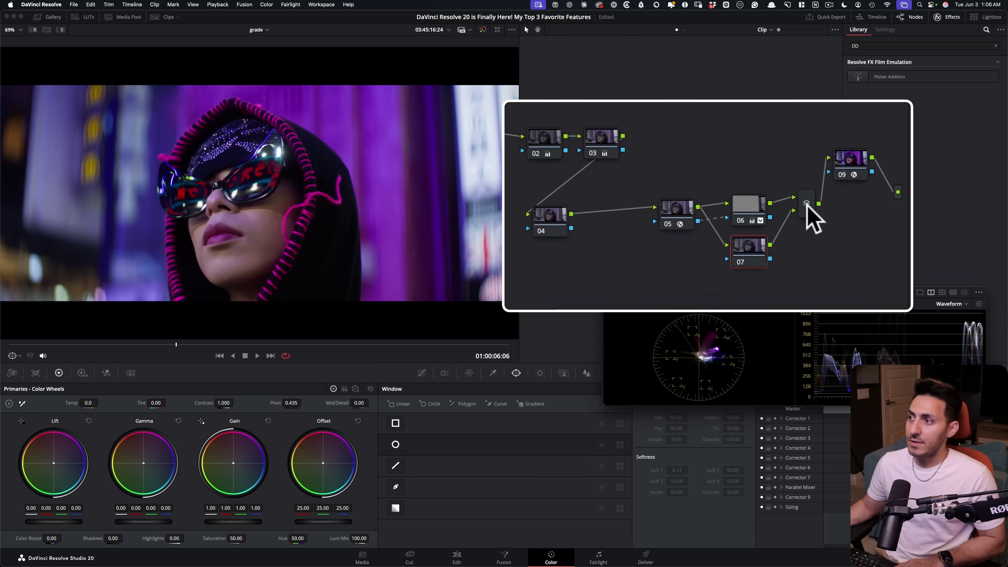
pyautogui.moveTo(806, 204); pyautogui.dragTo(795, 209)
pyautogui.moveTo(670, 216); pyautogui.dragTo(728, 263)
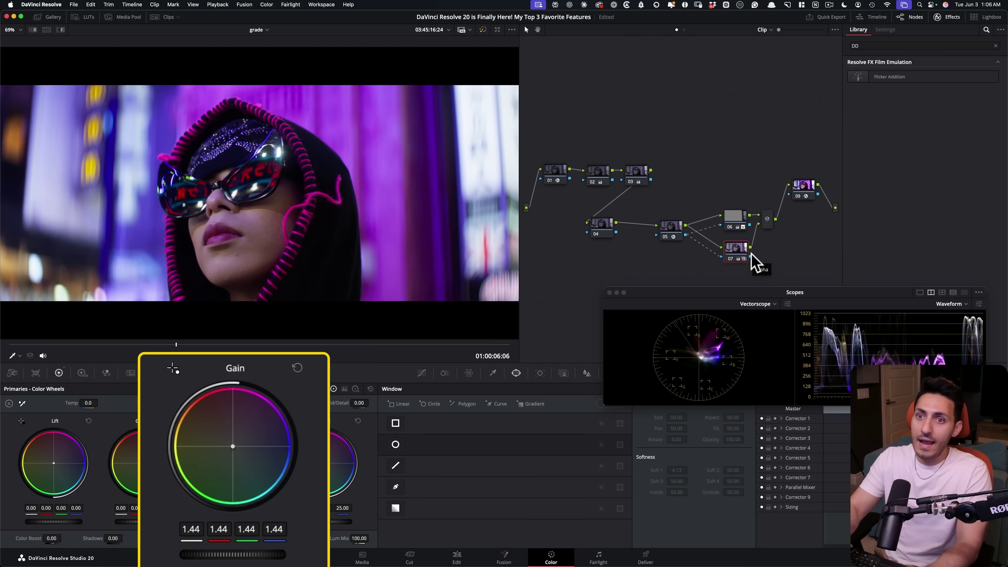
# Set node 07's Gain to 1.39, checking the shot with that node and with the whole grade switched off and on.
pyautogui.press('super+d')
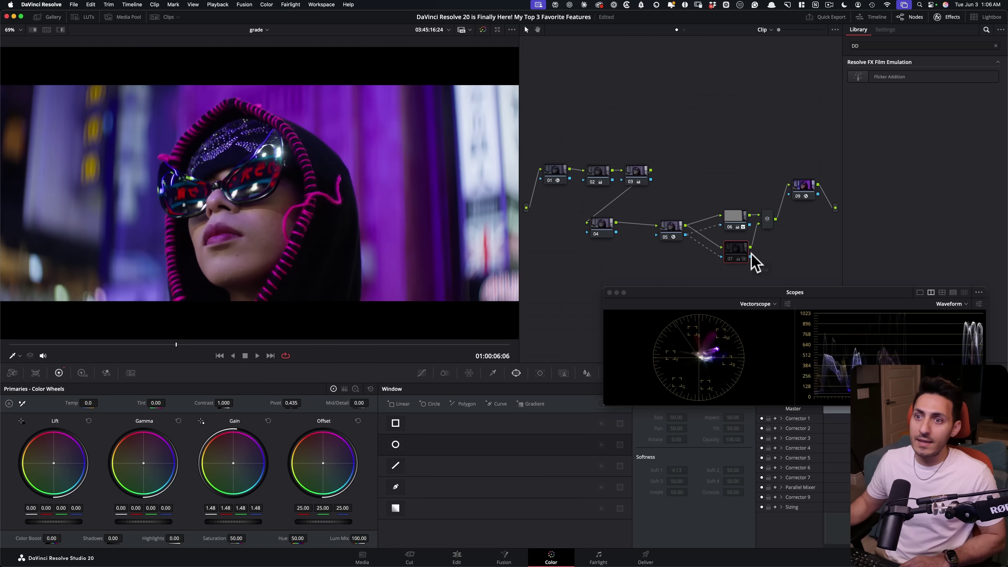
pyautogui.press('super+d')
pyautogui.scroll(-5, 390, 326)
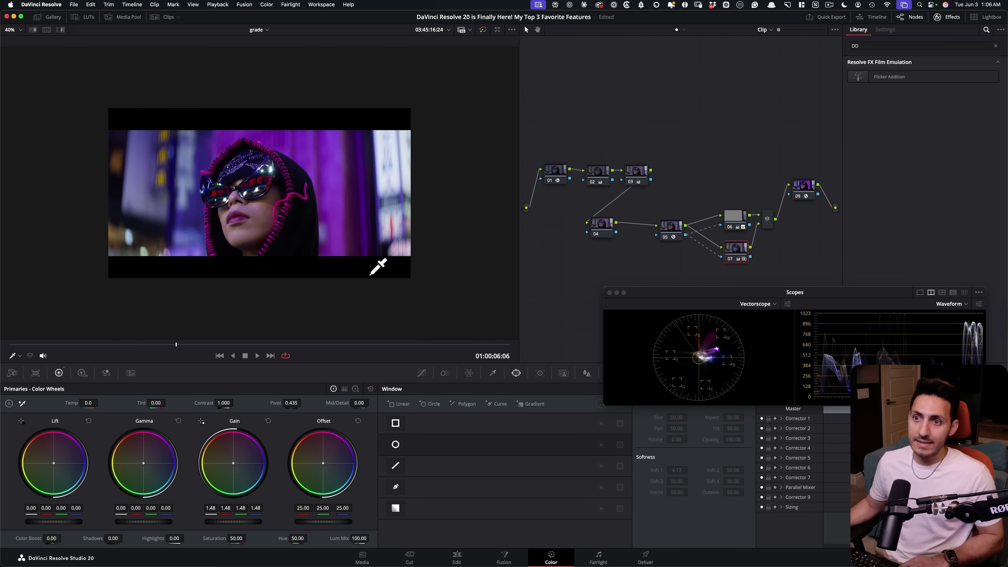
pyautogui.scroll(4, 371, 272)
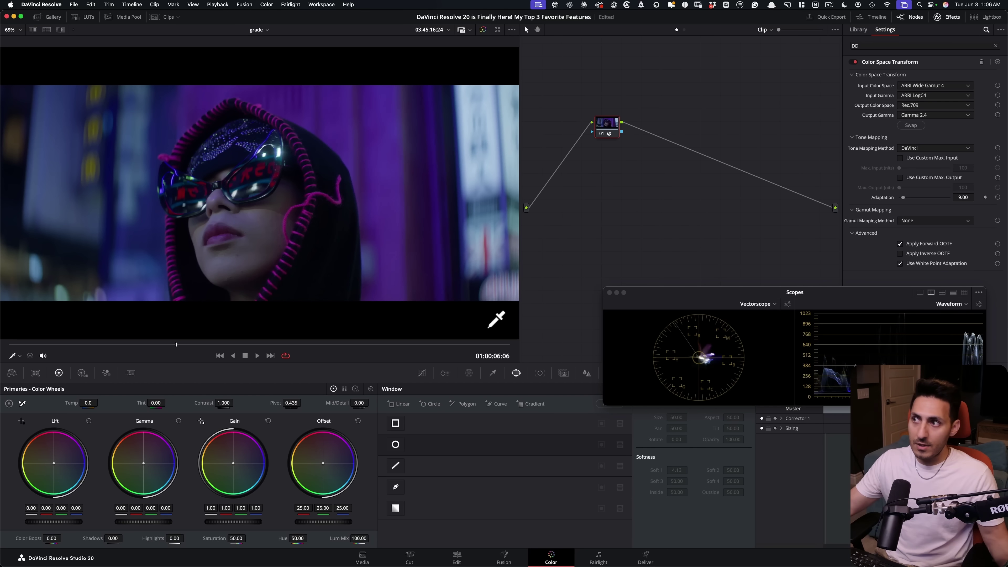
pyautogui.hotkey('shift', 'd')
pyautogui.hotkey('shift', 'd')
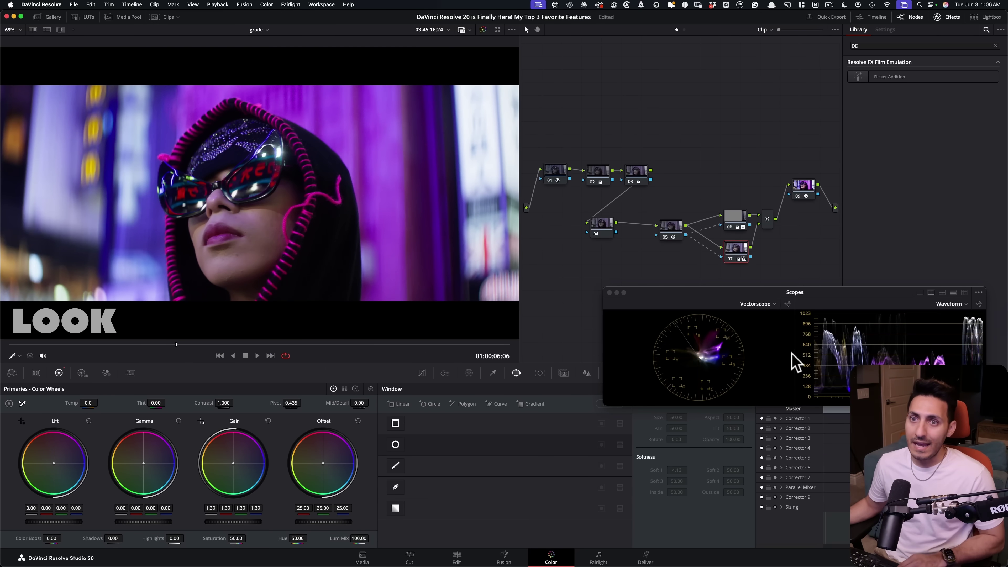
# Compare the shot with and without node 07 alone, and with and without nodes 06 and 07 together.
pyautogui.press('super+d')
pyautogui.press('super+d')
pyautogui.keyDown('super'); pyautogui.click(739, 216); pyautogui.keyUp('super')
pyautogui.keyDown('super'); pyautogui.click(751, 260); pyautogui.keyUp('super')
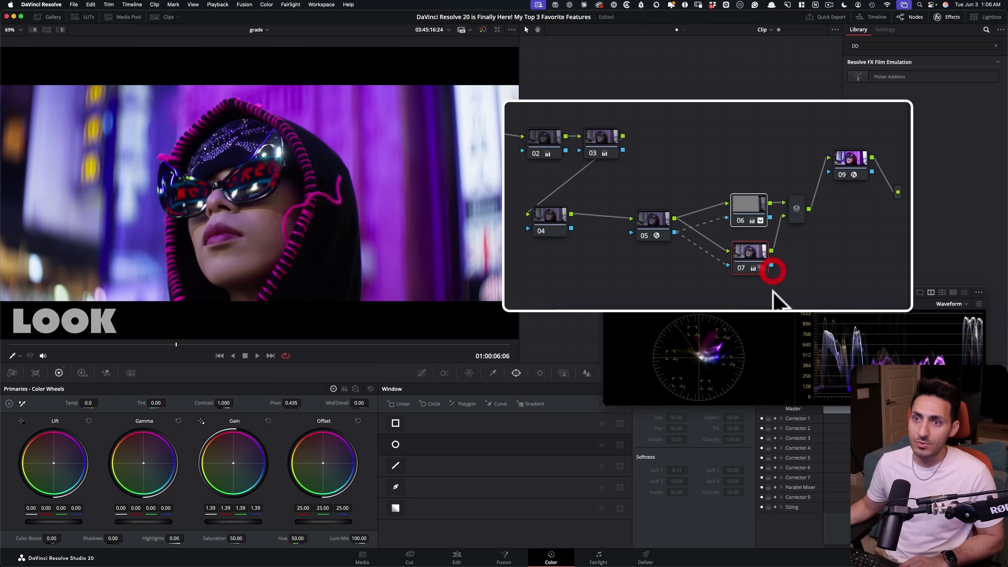
pyautogui.press('super+d')
pyautogui.press('super+d')
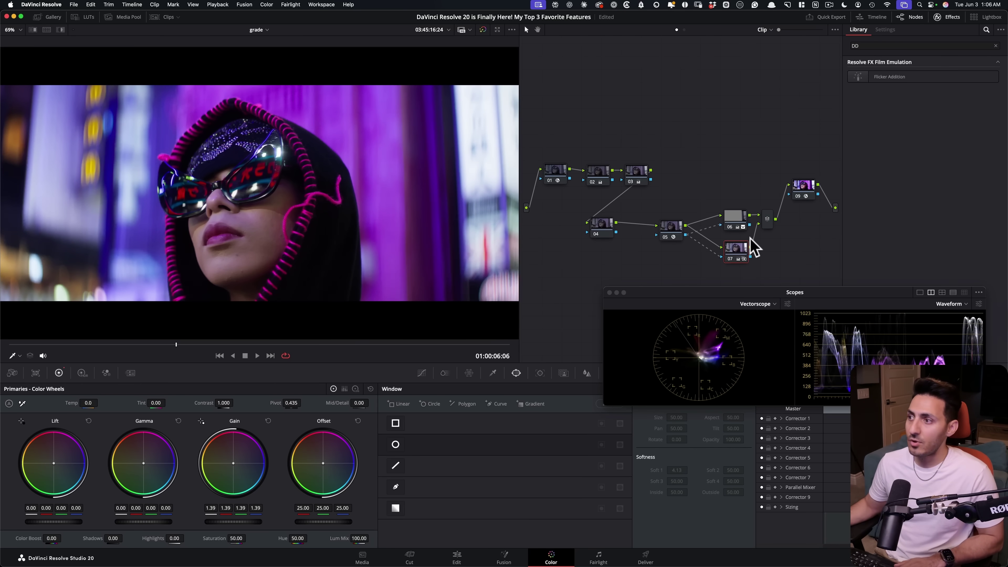
# Make room in the node graph, add parallel node 08 beneath node 07, and link node 05's key output to its key input.
pyautogui.moveTo(714, 292); pyautogui.dragTo(680, 342)
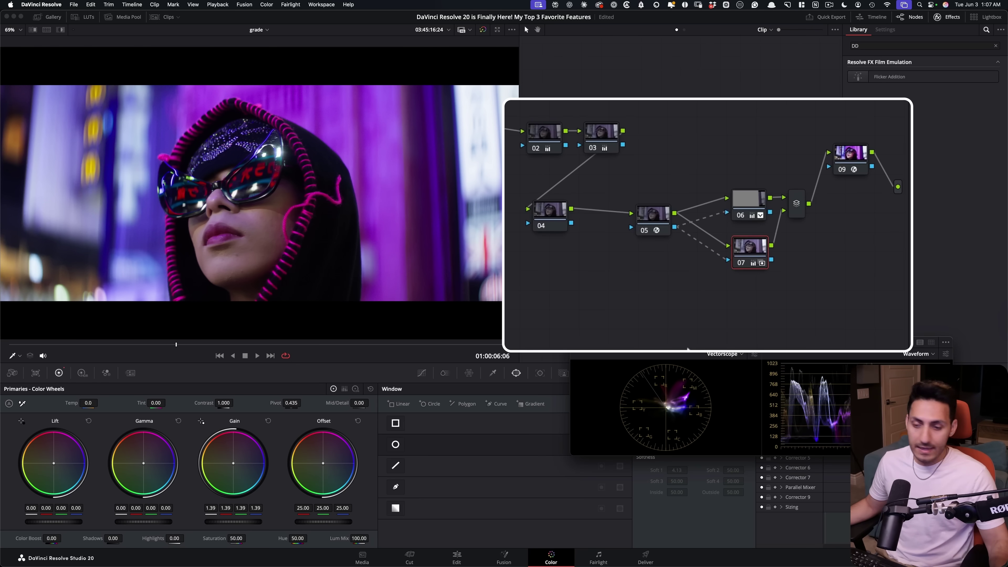
pyautogui.hotkey('alt', 'p')
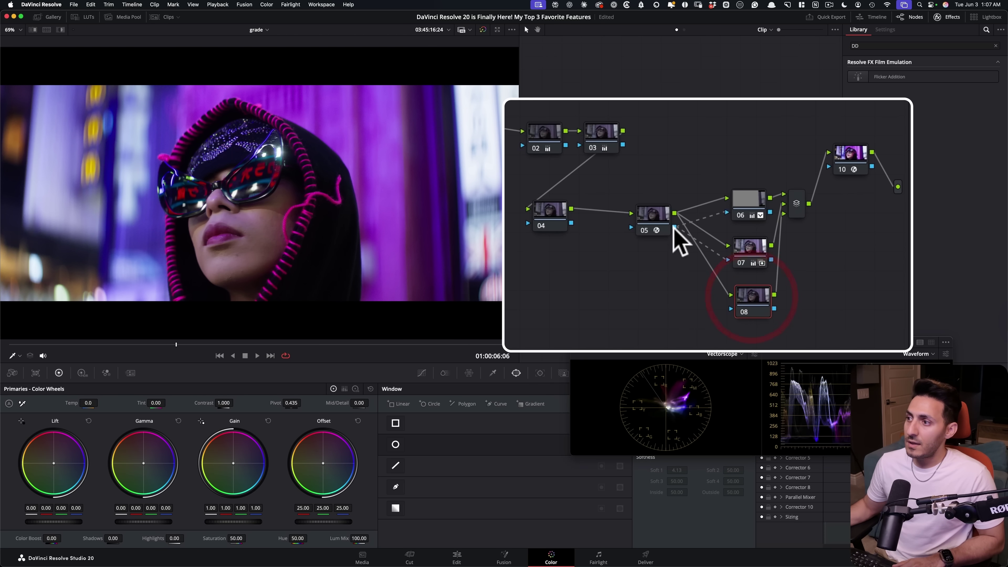
pyautogui.moveTo(710, 276); pyautogui.dragTo(752, 297)
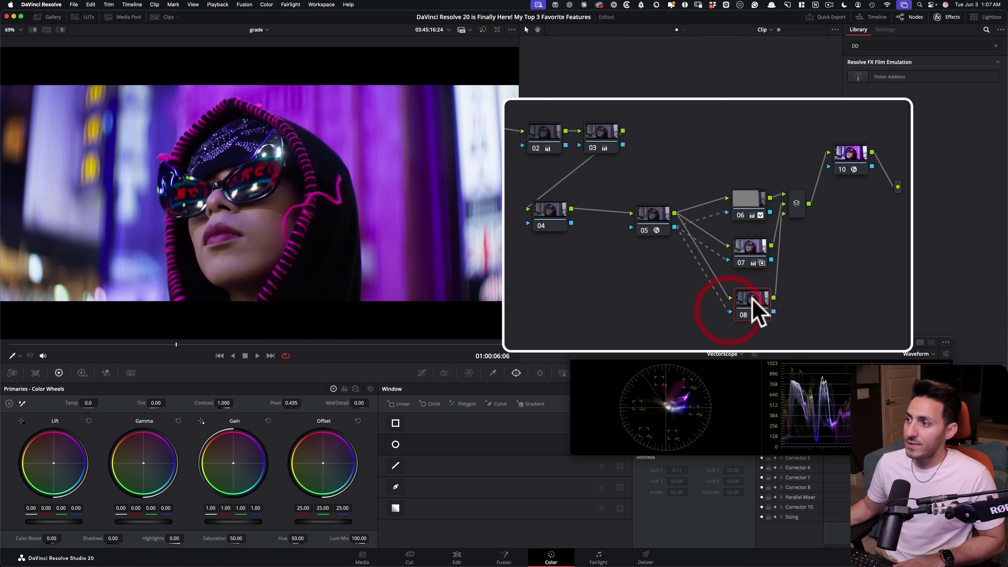
# Search the effects library for glow and apply the Glow effect to node 08.
pyautogui.click(893, 44)
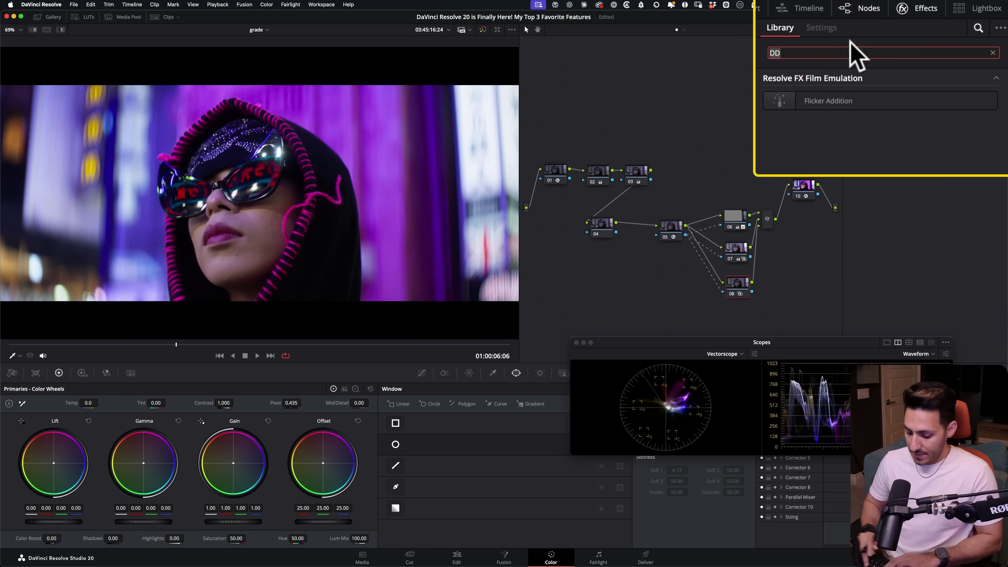
pyautogui.write('glow')
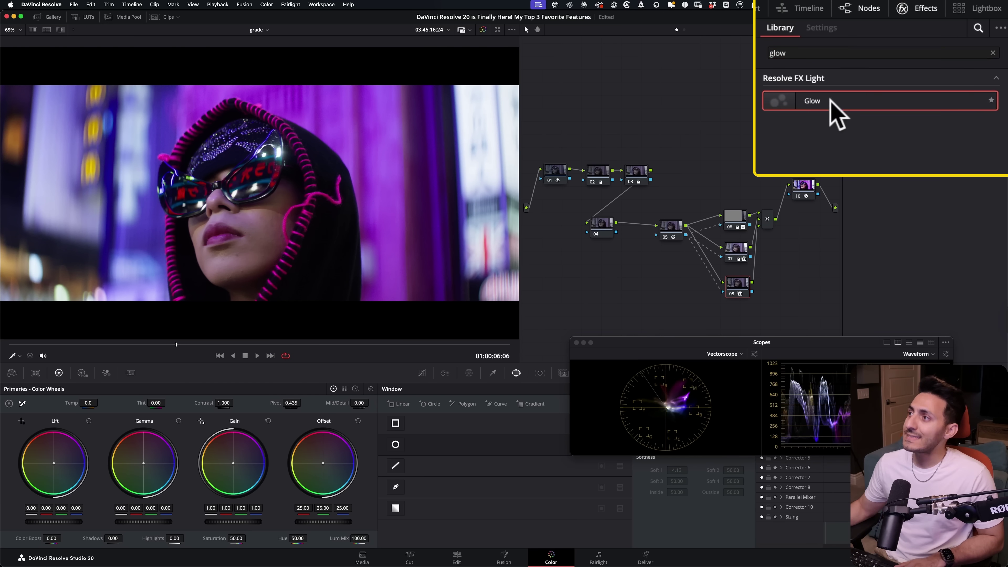
pyautogui.moveTo(889, 77); pyautogui.dragTo(741, 293)
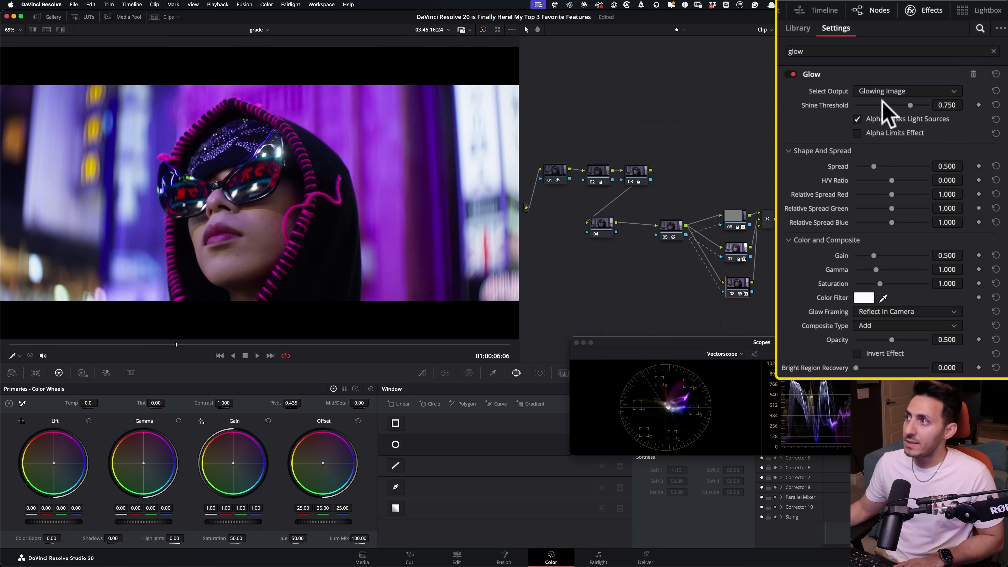
# Set the Glow's Composite Type to Screen, Shine Threshold to 0.124 and Spread to 0.527.
pyautogui.click(916, 325)
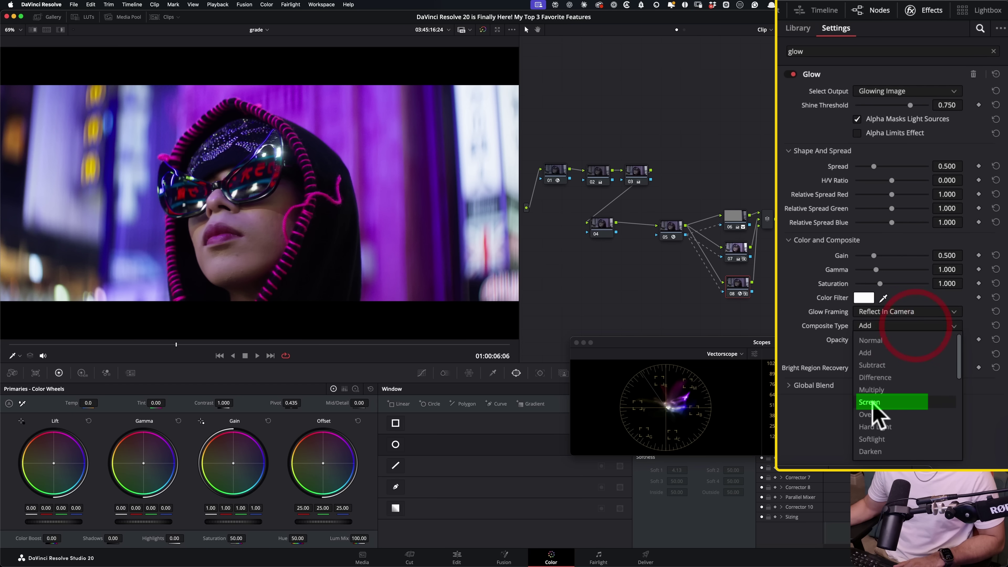
pyautogui.click(834, 400)
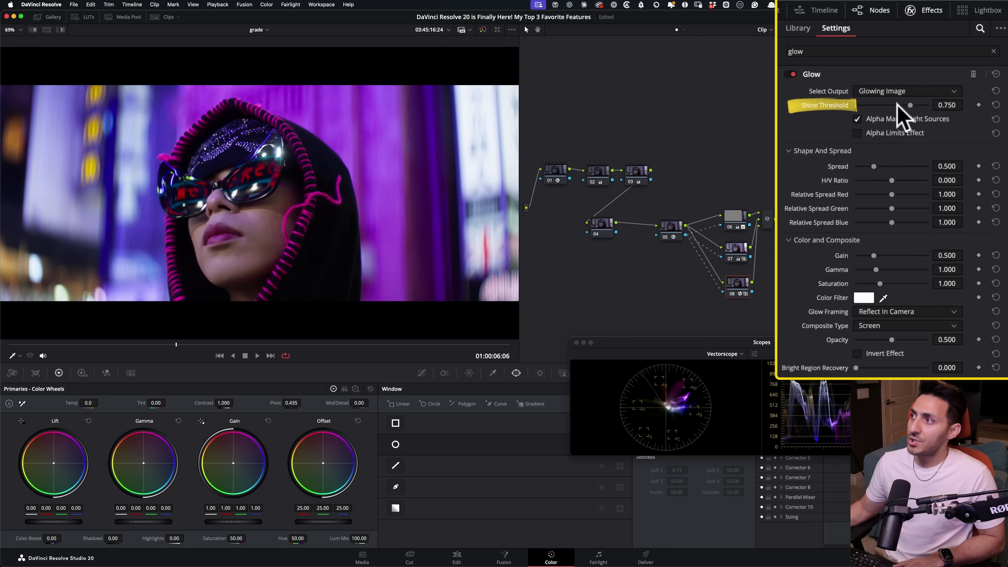
pyautogui.moveTo(906, 104); pyautogui.dragTo(865, 104)
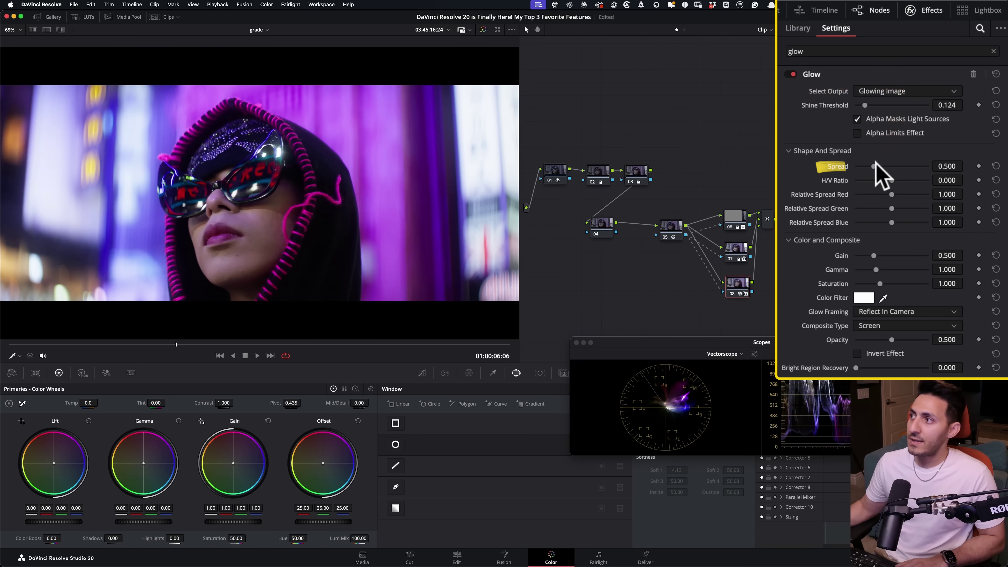
pyautogui.moveTo(888, 165)
pyautogui.mouseDown()
pyautogui.moveTo(862, 176)
pyautogui.moveTo(879, 162)
pyautogui.mouseUp()
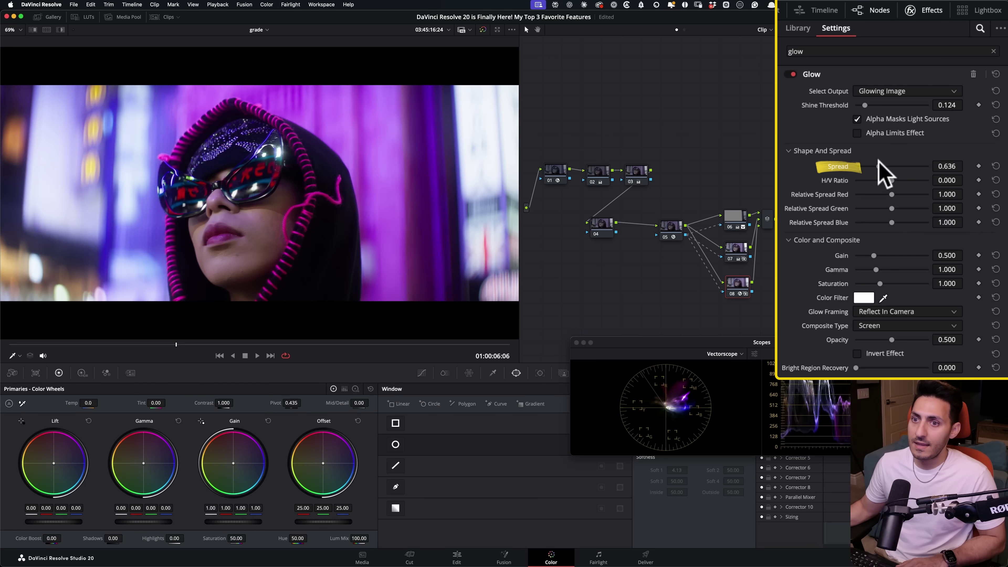
# Compare the shot with and without the Glow node at a reduced viewer size and fitted to the viewer.
pyautogui.press('super+minus')
pyautogui.press('super+minus')
pyautogui.press('super+d')
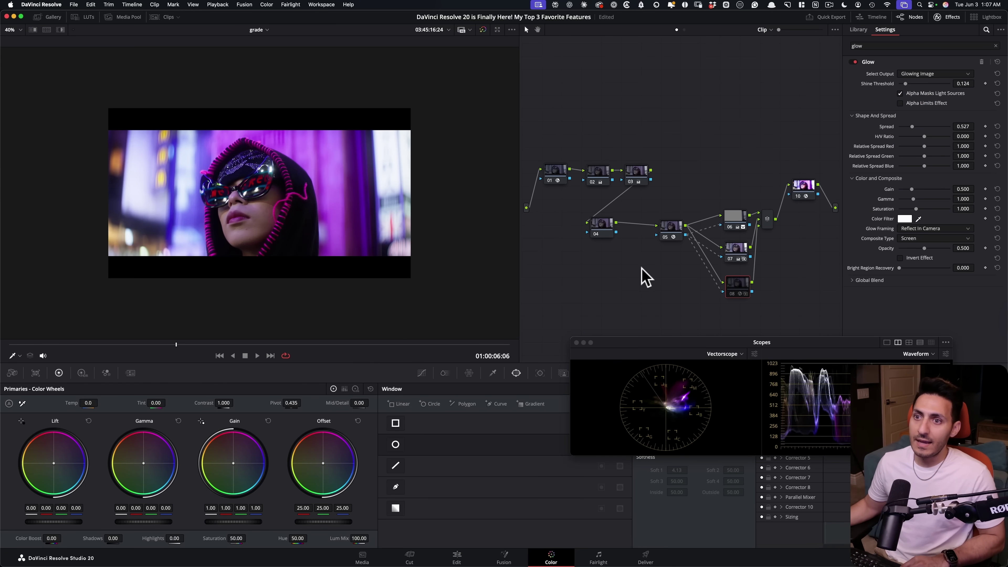
pyautogui.press('super+d')
pyautogui.hotkey('shift', 'z')
pyautogui.press('super+minus')
pyautogui.press('super+minus')
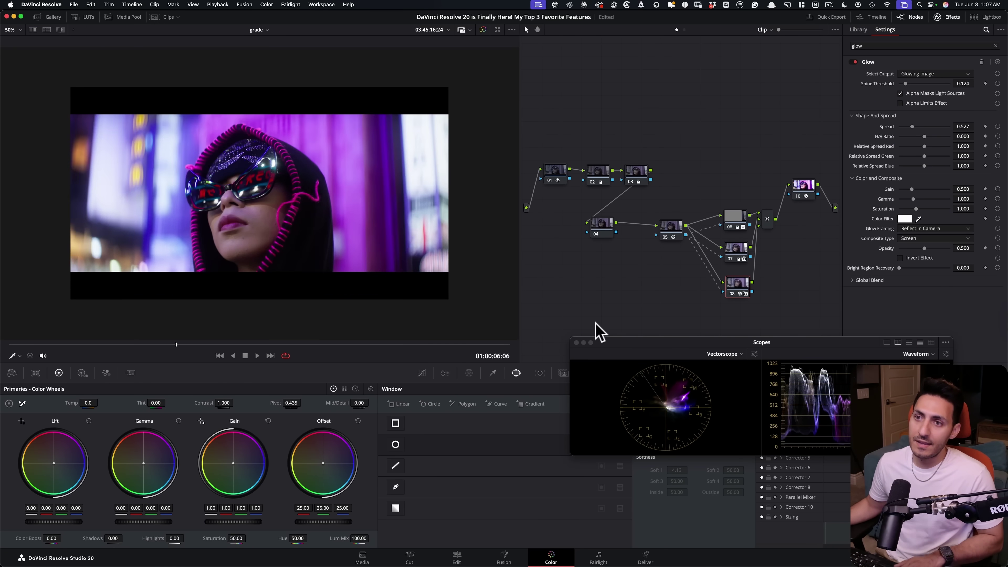
pyautogui.hotkey('shift', 'z')
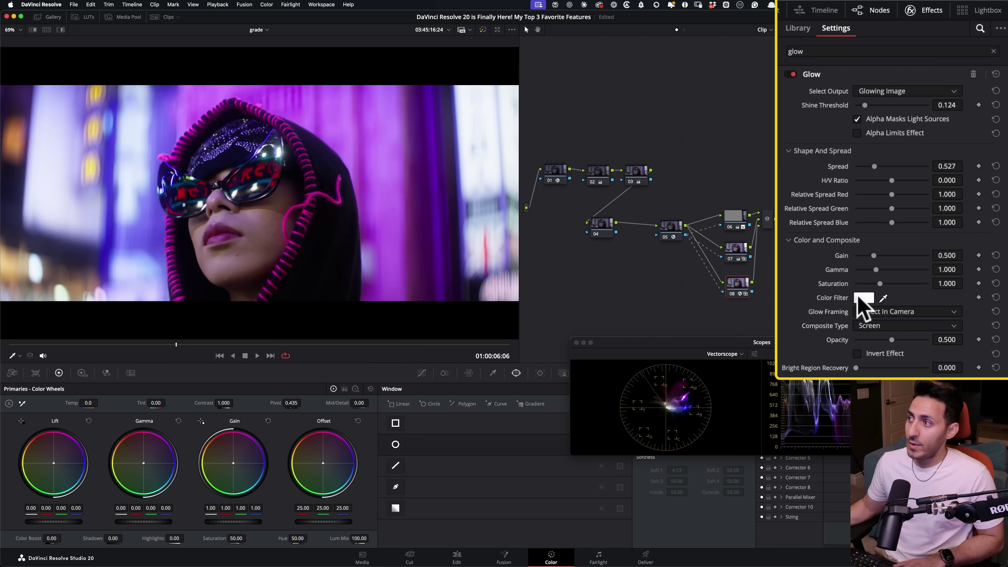
# Change the Glow's Color Filter from the color wheel to a medium pink.
pyautogui.click(905, 218)
pyautogui.moveTo(286, 336)
pyautogui.mouseDown()
pyautogui.moveTo(292, 321)
pyautogui.moveTo(263, 322)
pyautogui.moveTo(261, 343)
pyautogui.moveTo(293, 356)
pyautogui.mouseUp()
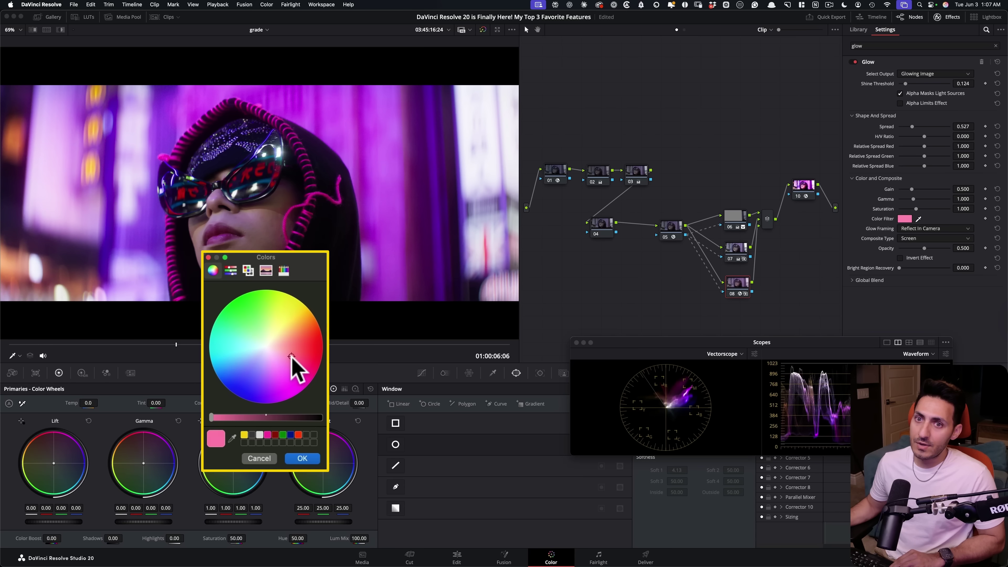
pyautogui.click(302, 458)
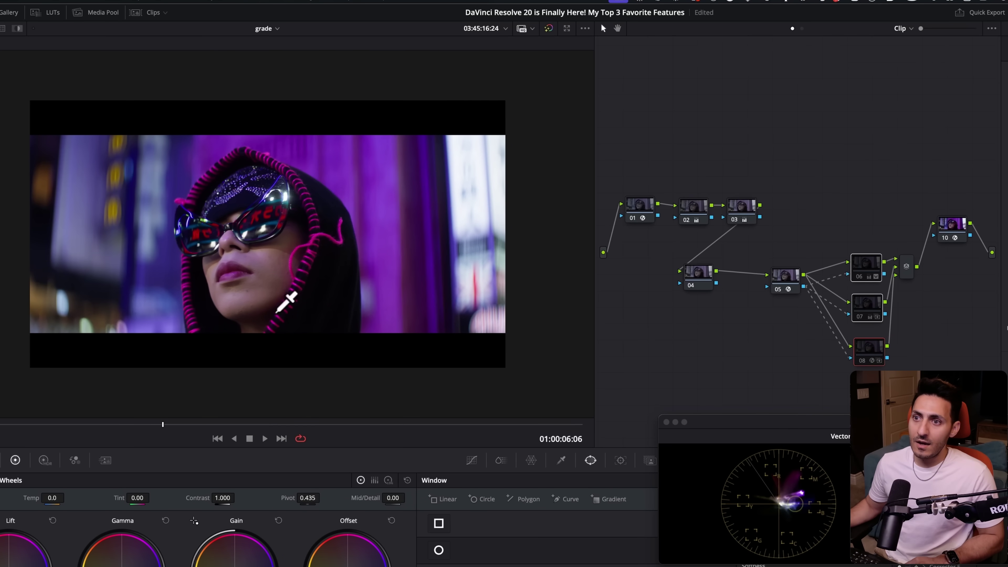
# Compare the shot with nodes 06, 07 and 08 disabled and enabled together, then fit the image to the viewer.
pyautogui.press('super+d')
pyautogui.press('super+d')
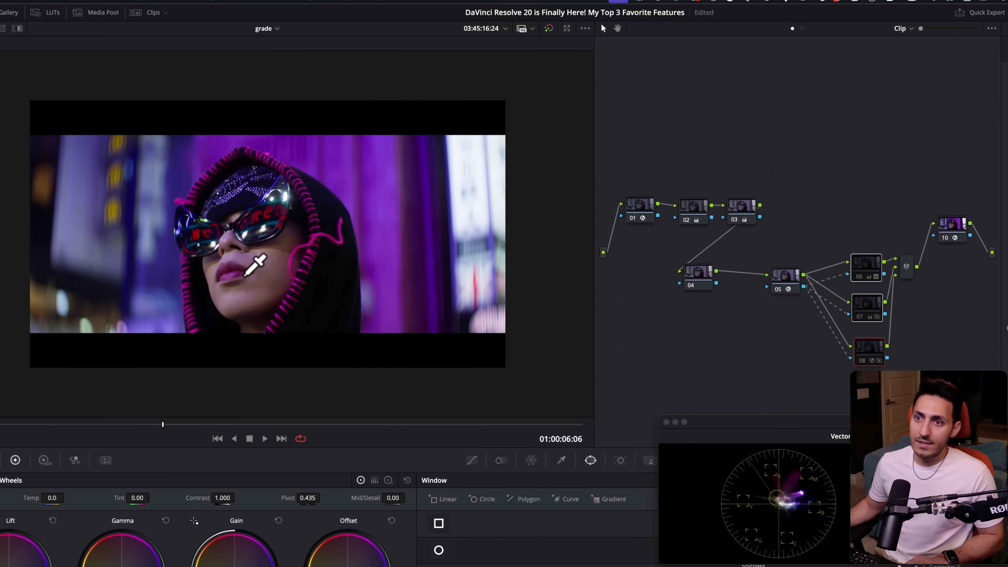
pyautogui.press('super+d')
pyautogui.press('super+d')
pyautogui.press('super+d')
pyautogui.hotkey('shift', 'z')
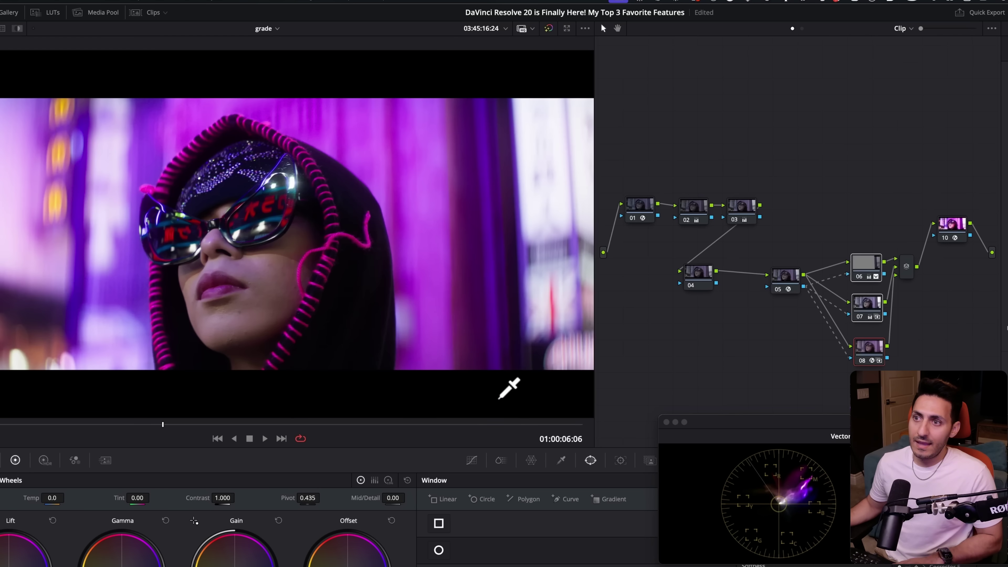
# Play the graded clip, stop it, and scrub through the early part of the shot to review the look.
pyautogui.press('space')
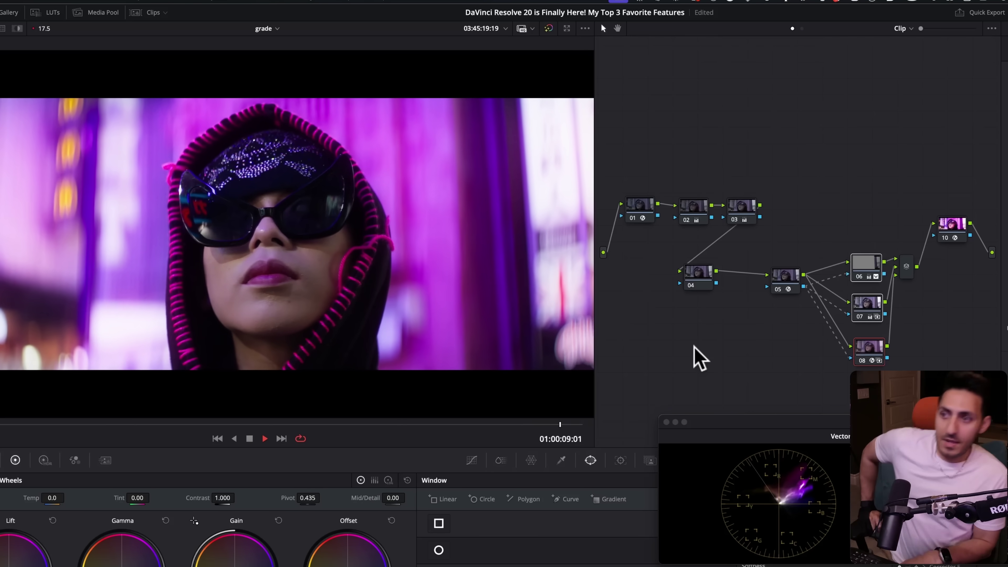
pyautogui.press('space')
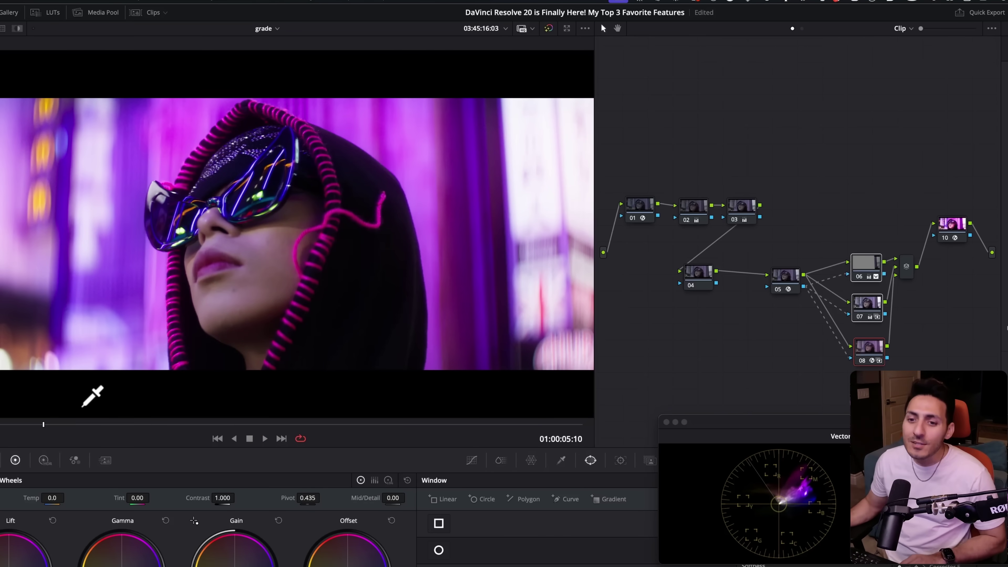
pyautogui.moveTo(133, 424)
pyautogui.mouseDown()
pyautogui.moveTo(259, 424)
pyautogui.moveTo(151, 424)
pyautogui.mouseUp()
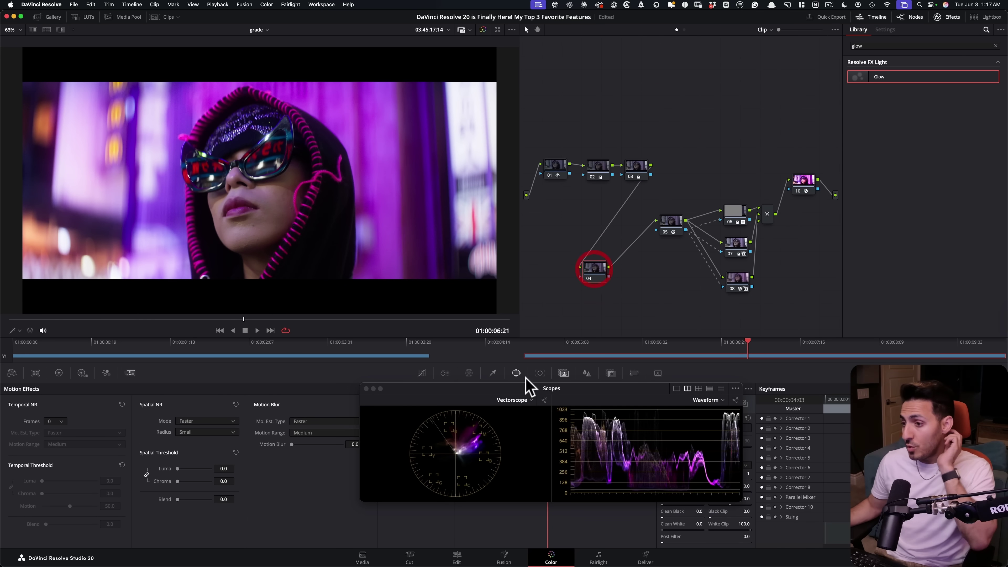
pyautogui.moveTo(531, 387); pyautogui.dragTo(590, 351)
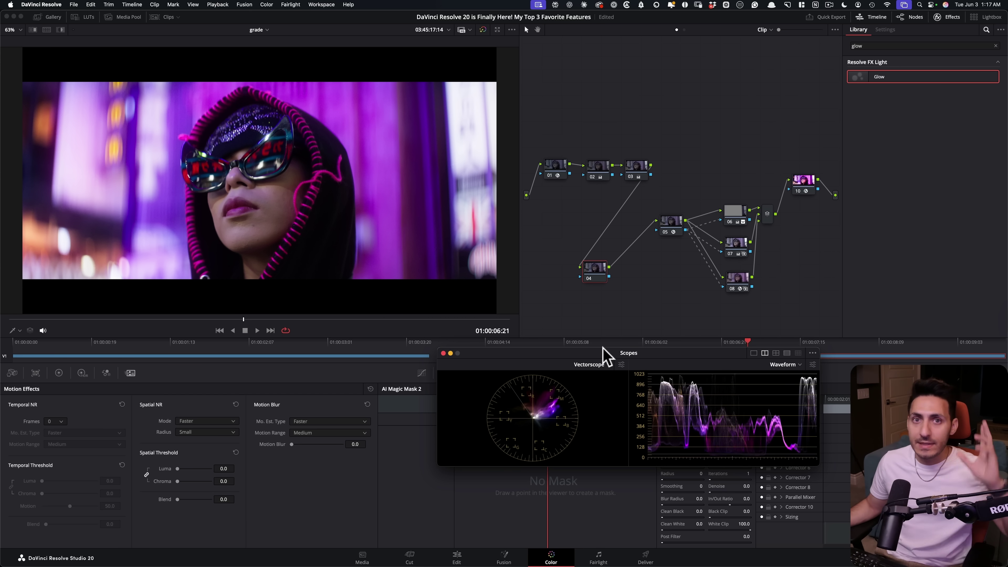
pyautogui.moveTo(591, 345); pyautogui.dragTo(676, 305)
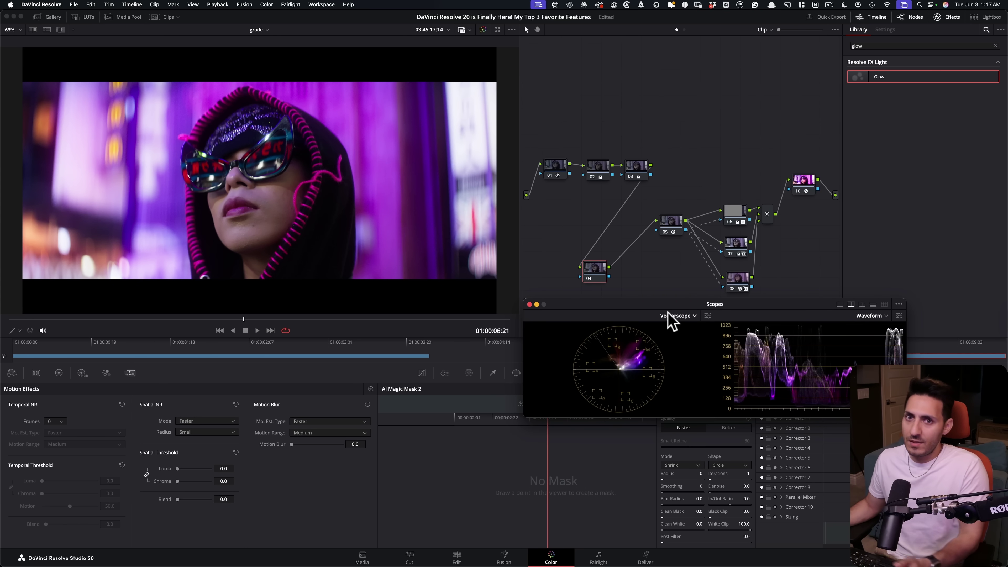
pyautogui.moveTo(565, 307); pyautogui.dragTo(579, 280)
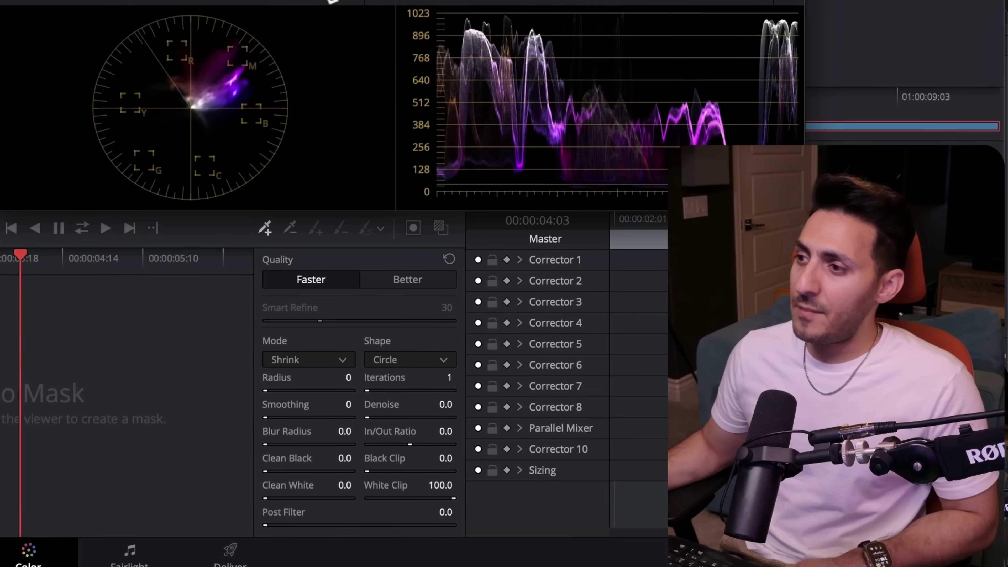
# Move the Scopes window off the AI Magic Mask 2 palette and look at the palette's options, including Legacy Object Mask.
pyautogui.moveTo(782, 282); pyautogui.dragTo(761, 192)
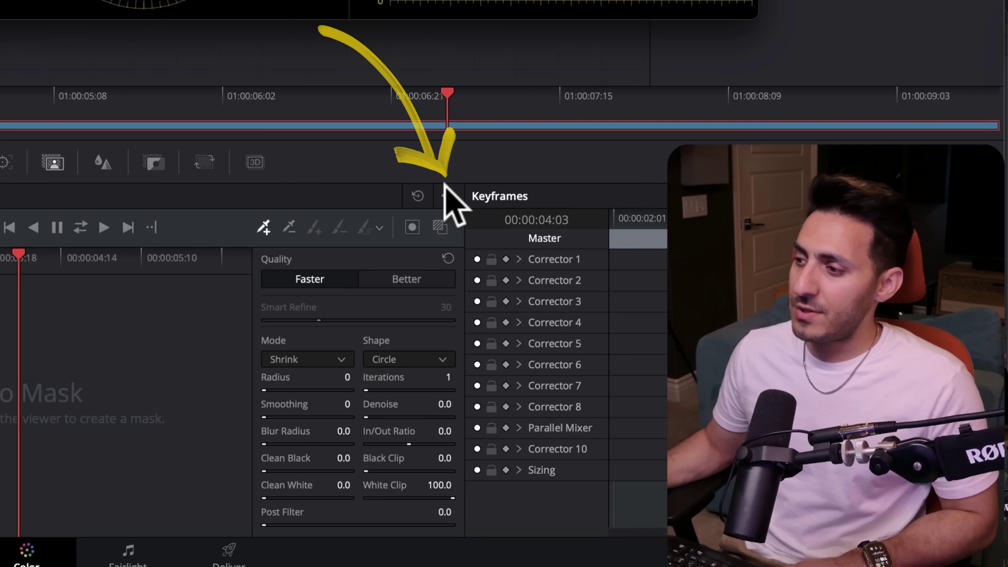
pyautogui.click(447, 195)
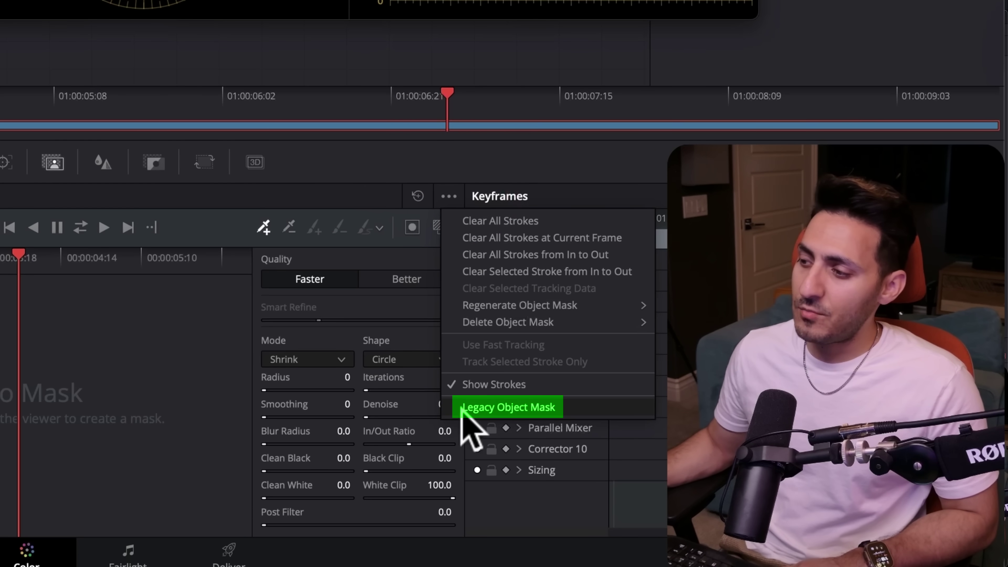
pyautogui.click(340, 192)
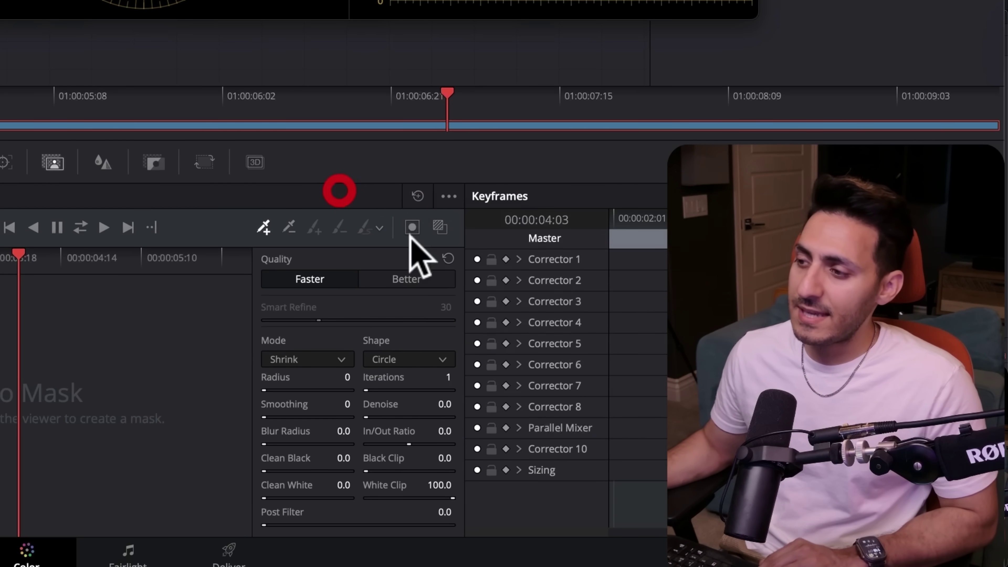
# Move the Scopes window aside and turn on the AI Magic Mask 2 overlay for the selected node.
pyautogui.moveTo(79, 0); pyautogui.dragTo(104, 204)
pyautogui.moveTo(264, 207); pyautogui.dragTo(195, 0)
pyautogui.click(440, 227)
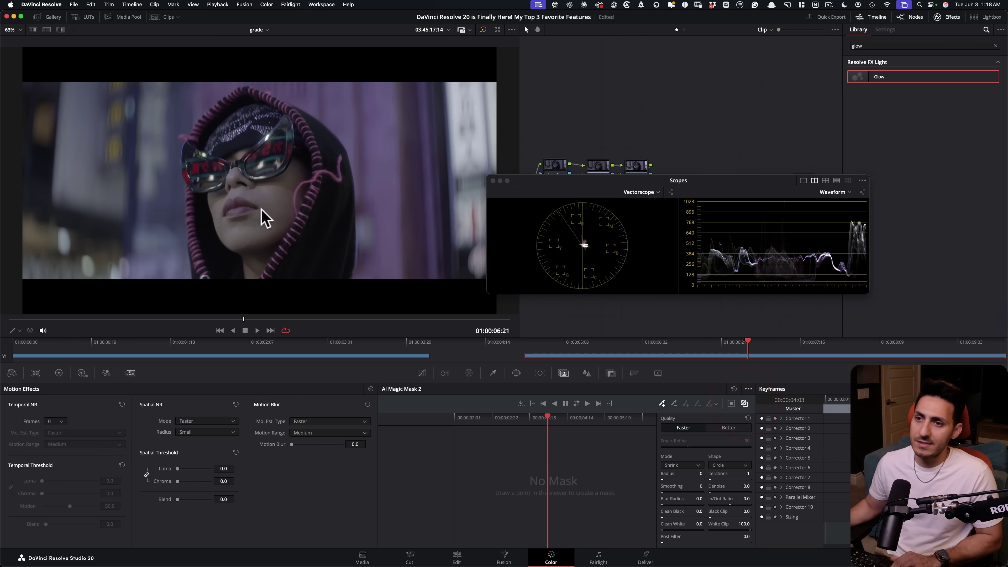
# With the viewer in Qualifier mode, place Magic Mask points on the face and hood, and track the Better-quality mask in both directions.
pyautogui.click(275, 197)
pyautogui.click(16, 330)
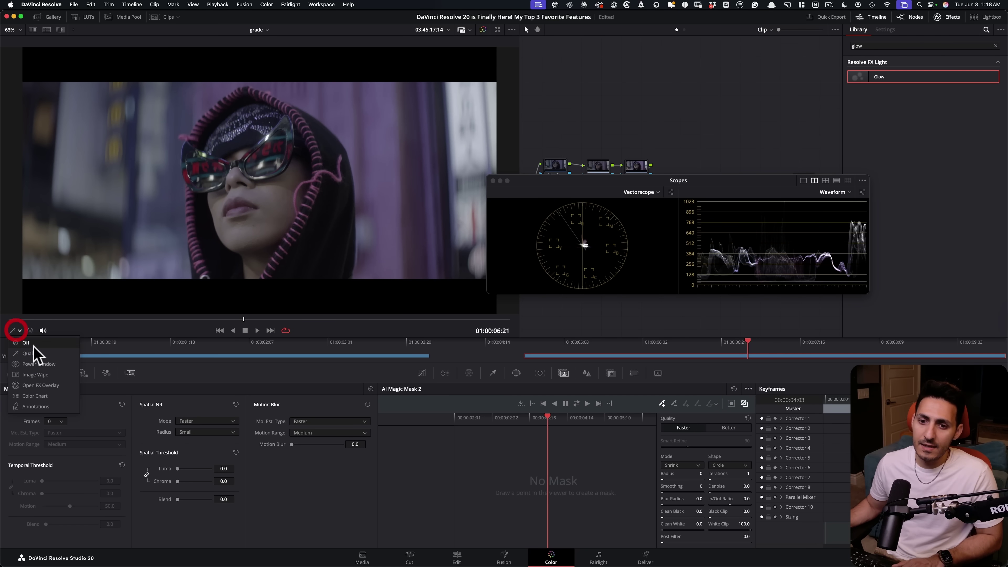
pyautogui.click(31, 353)
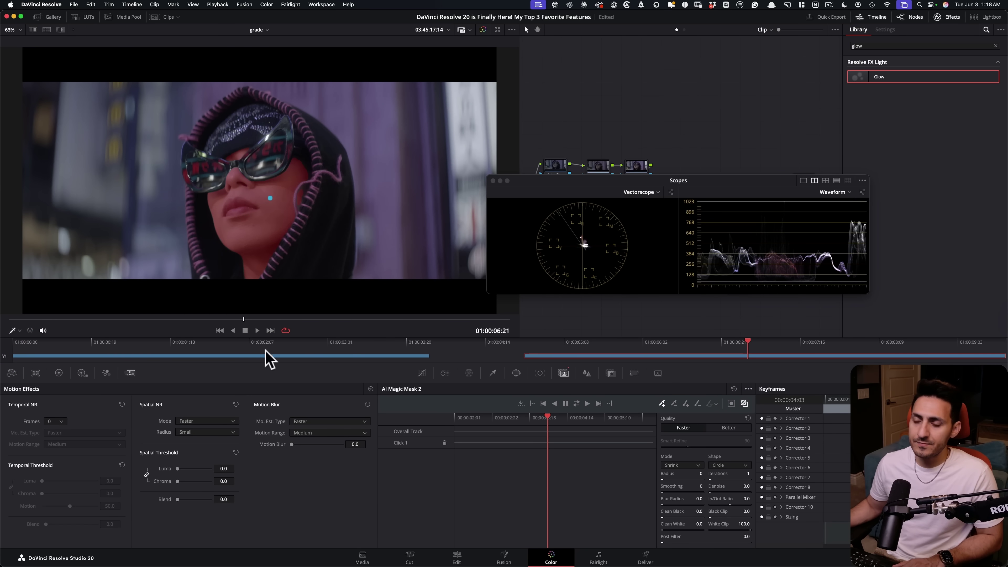
pyautogui.click(322, 147)
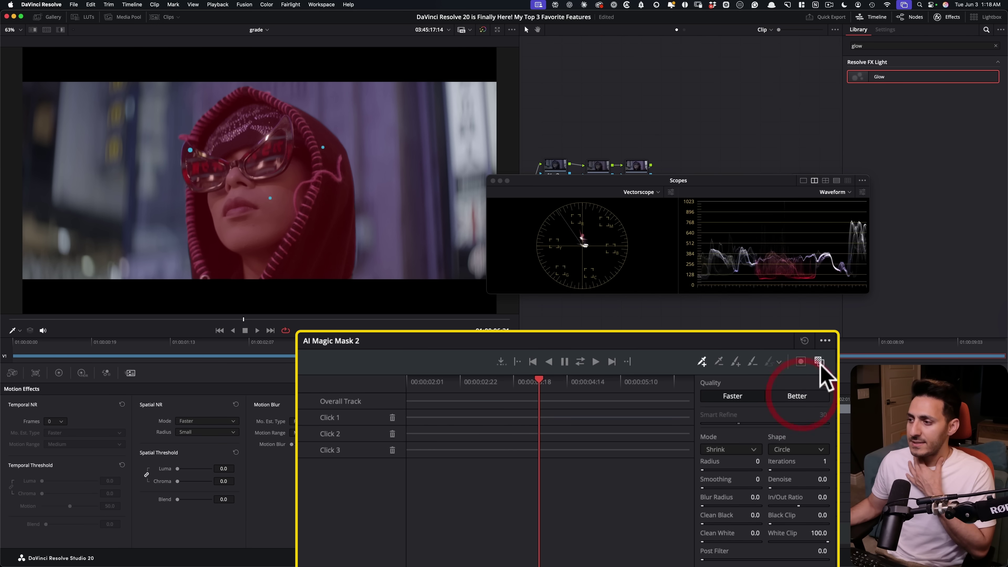
pyautogui.click(579, 362)
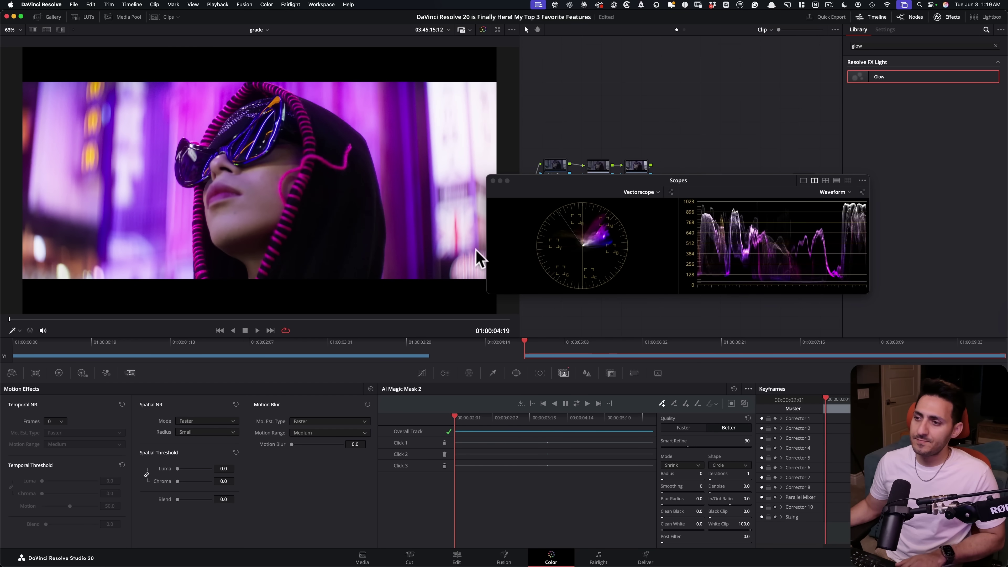
# Scrub the shot with the mask overlay shown to check the track, hide the overlay, and move the Scopes window off the node graph.
pyautogui.moveTo(586, 184)
pyautogui.mouseDown()
pyautogui.moveTo(632, 353)
pyautogui.moveTo(591, 182)
pyautogui.mouseUp()
pyautogui.click(744, 403)
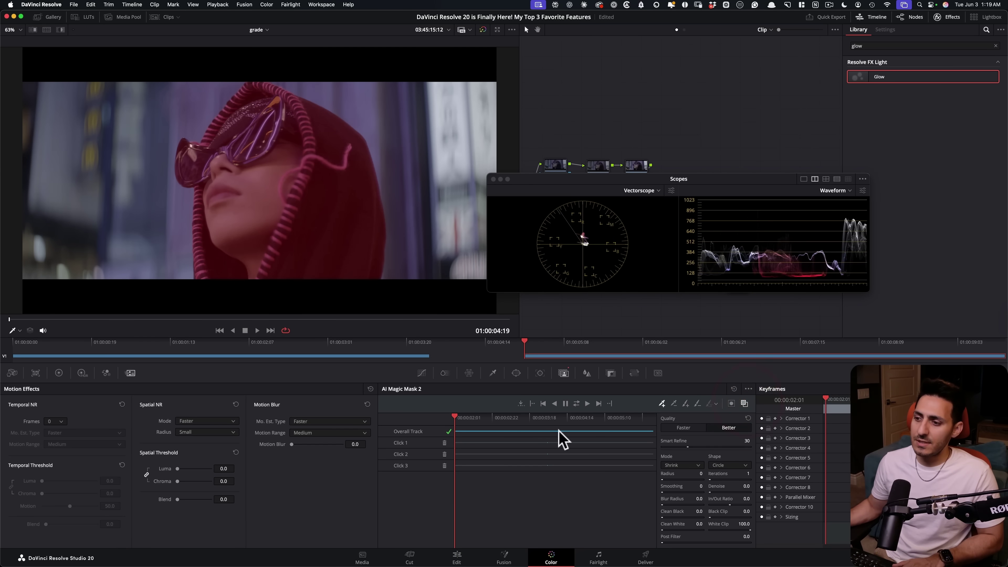
pyautogui.moveTo(480, 428); pyautogui.dragTo(521, 429)
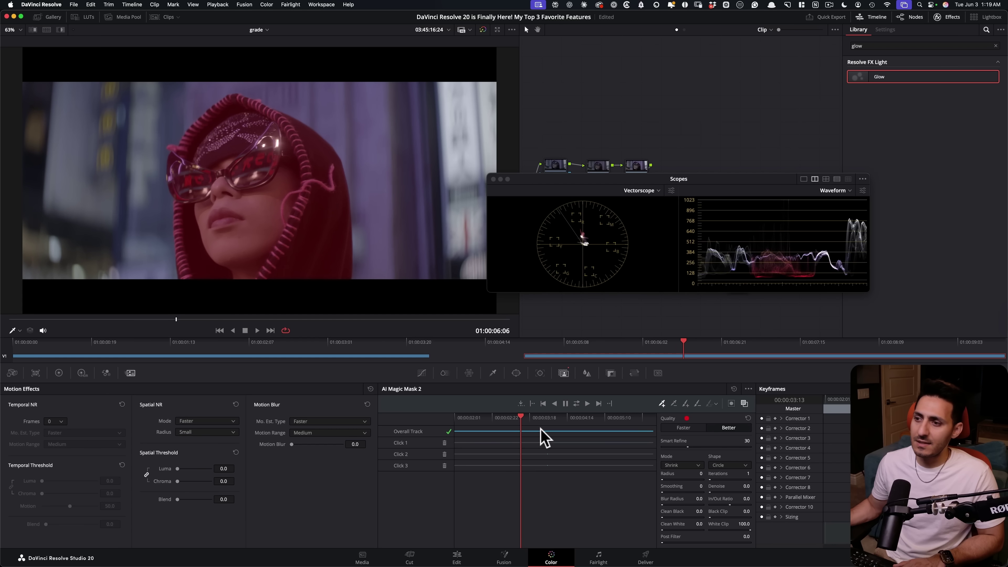
pyautogui.click(739, 405)
pyautogui.moveTo(551, 180); pyautogui.dragTo(608, 343)
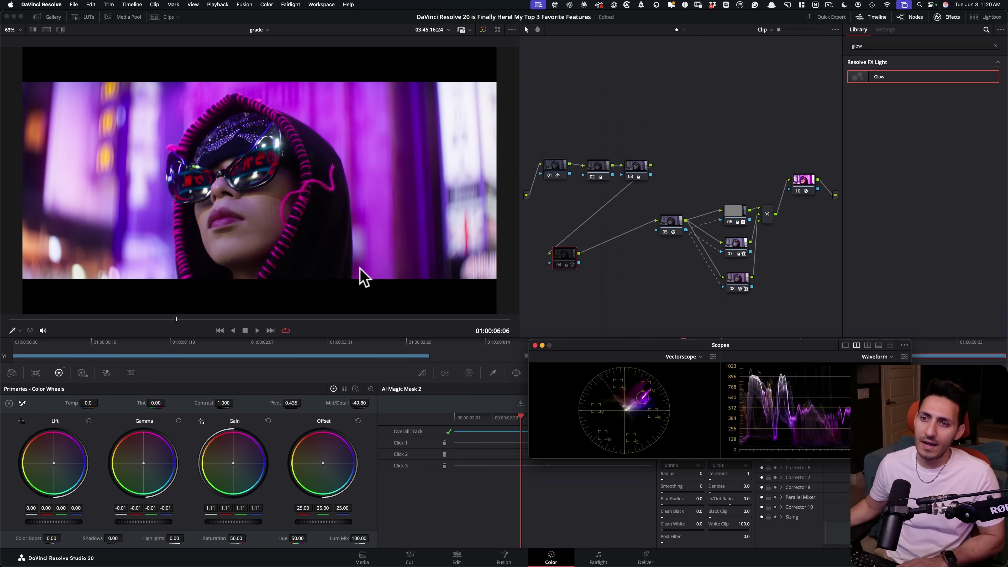
# Compare the face close up with node 04 enabled and disabled, leave the node enabled, and restore the full image in the viewer.
pyautogui.scroll(5, 356, 266)
pyautogui.moveTo(297, 261); pyautogui.dragTo(326, 164)
pyautogui.press('super+d')
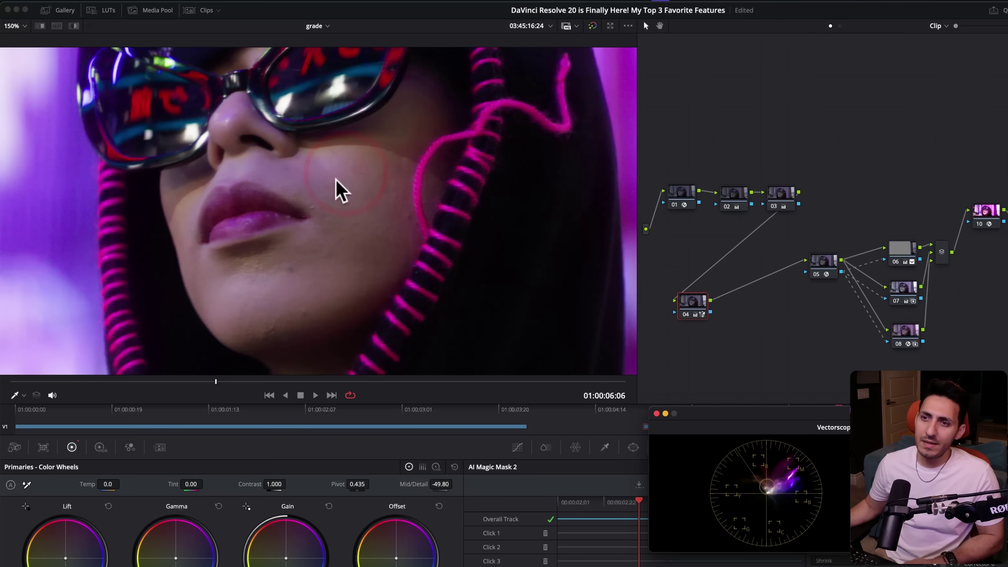
pyautogui.moveTo(344, 227); pyautogui.dragTo(399, 300)
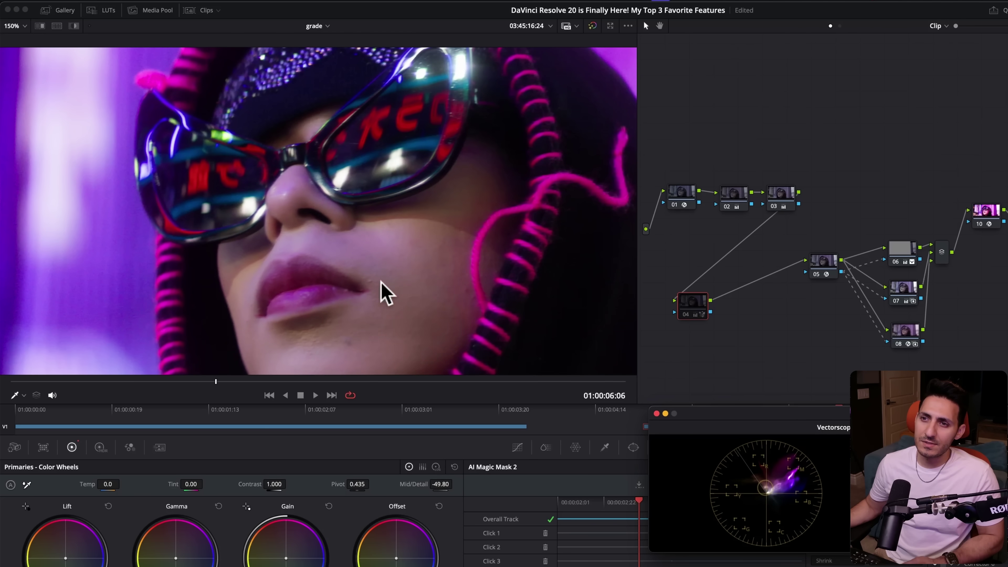
pyautogui.hotkey('shift', 'z')
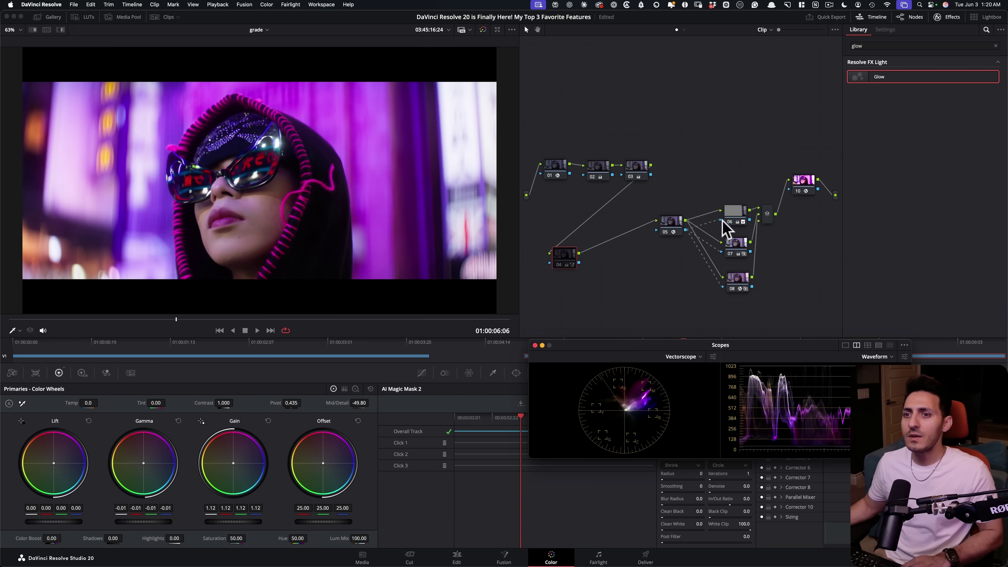
pyautogui.press('super+d')
pyautogui.press('super+minus')
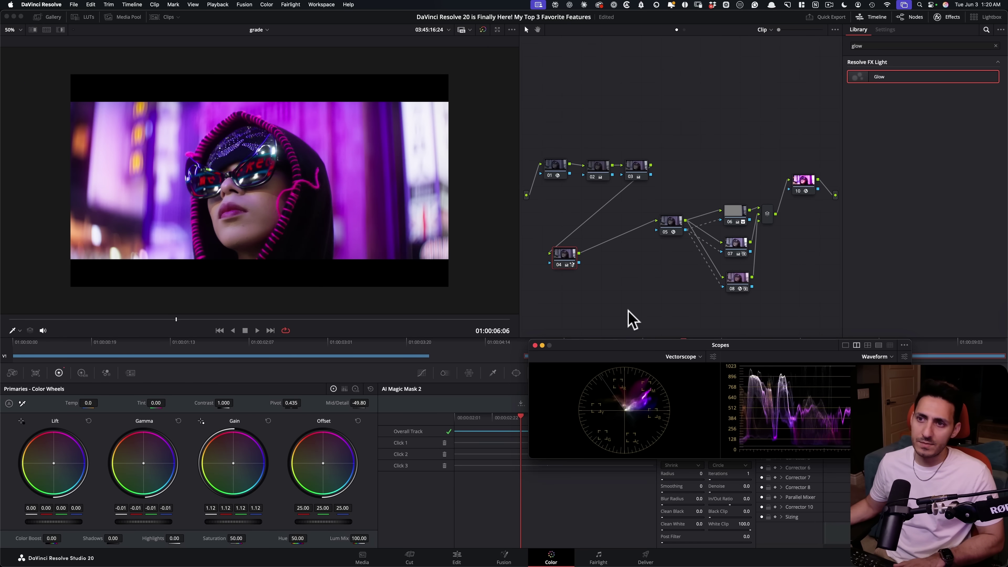
pyautogui.press('super+equal')
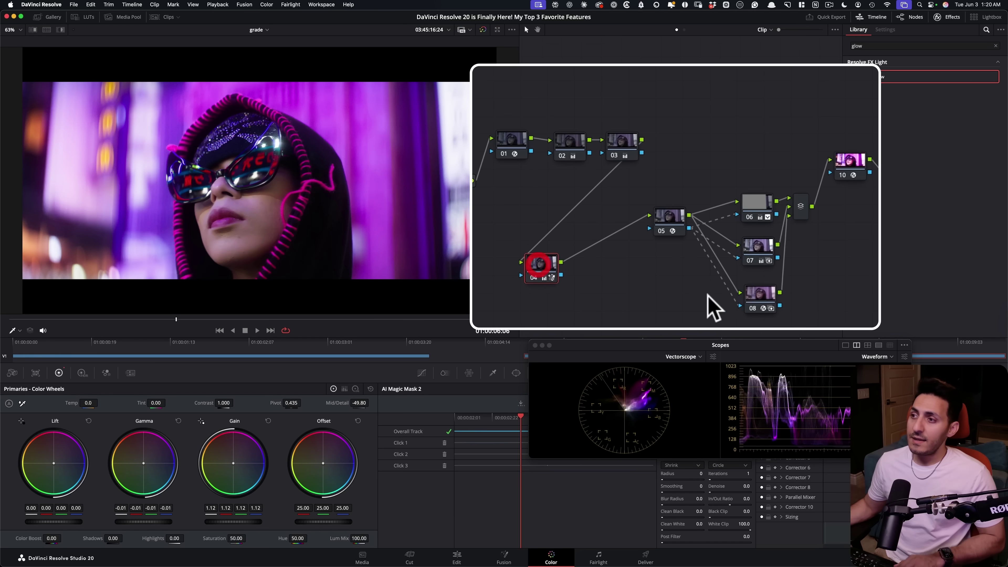
# Add a serial node directly after Color Space Transform node 01 and place it above the main node row.
pyautogui.click(507, 140)
pyautogui.click(542, 265)
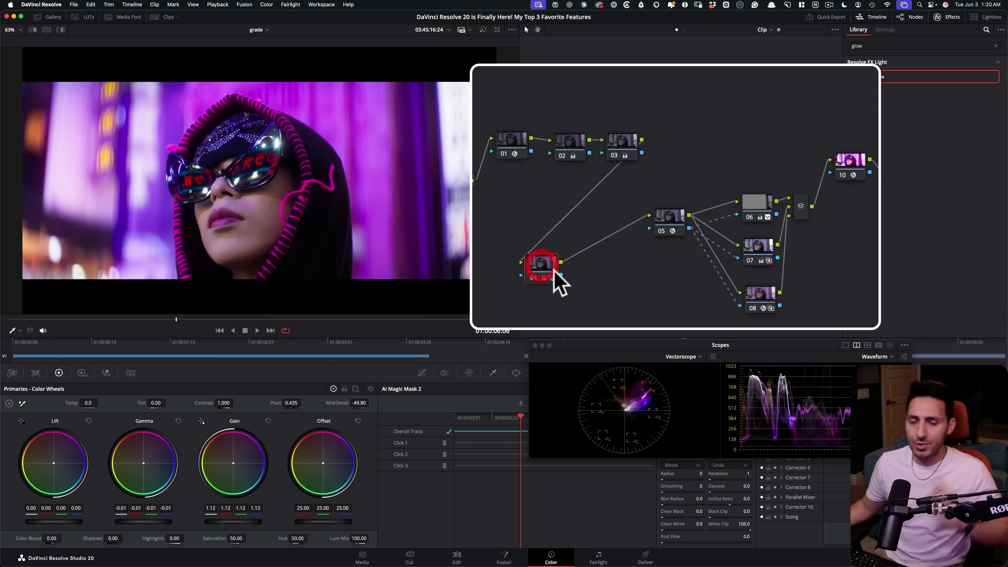
pyautogui.click(504, 146)
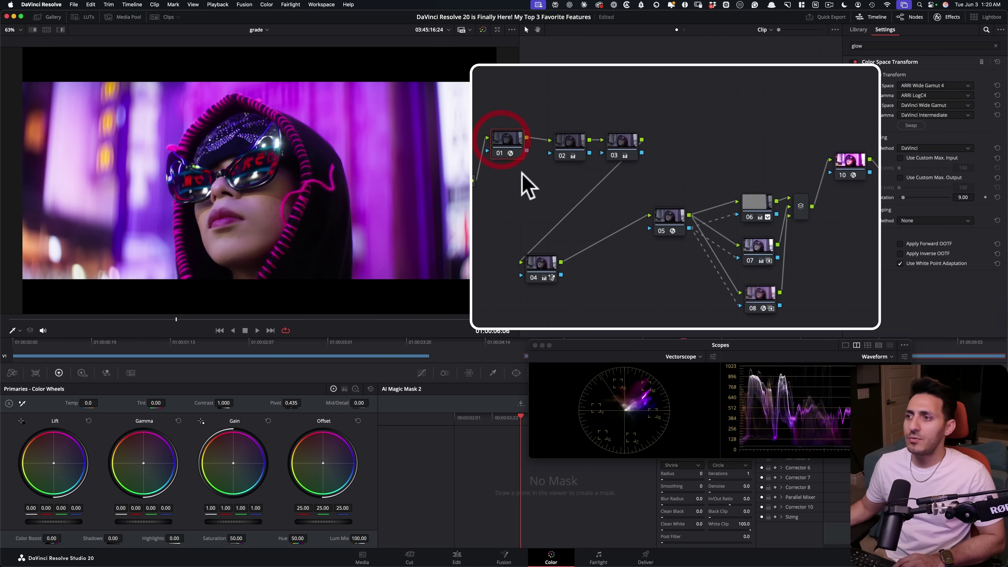
pyautogui.hotkey('alt', 's')
pyautogui.click(539, 99)
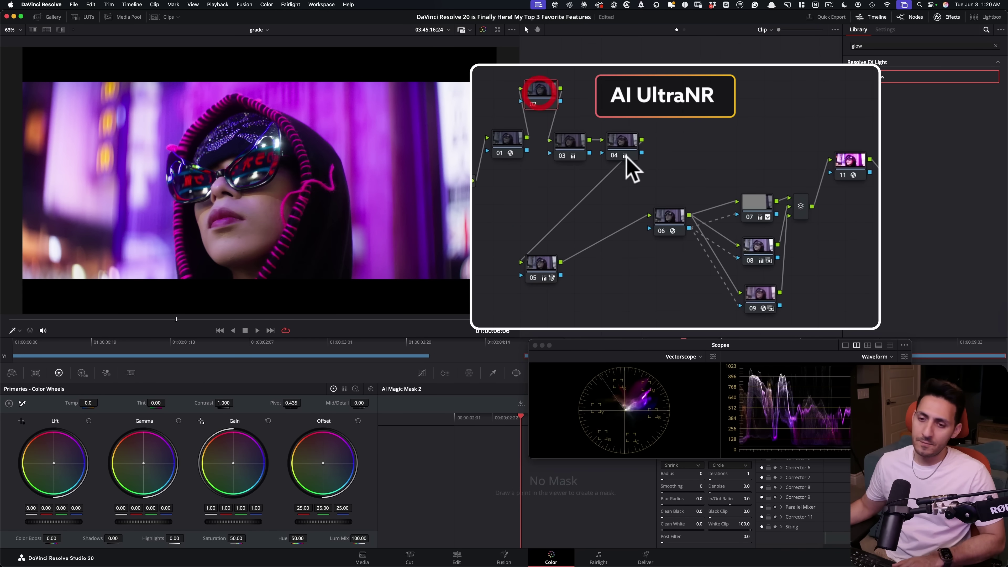
# Set the new node's Spatial NR mode to AI UltraNR and analyze its noise profile.
pyautogui.click(130, 373)
pyautogui.click(319, 381)
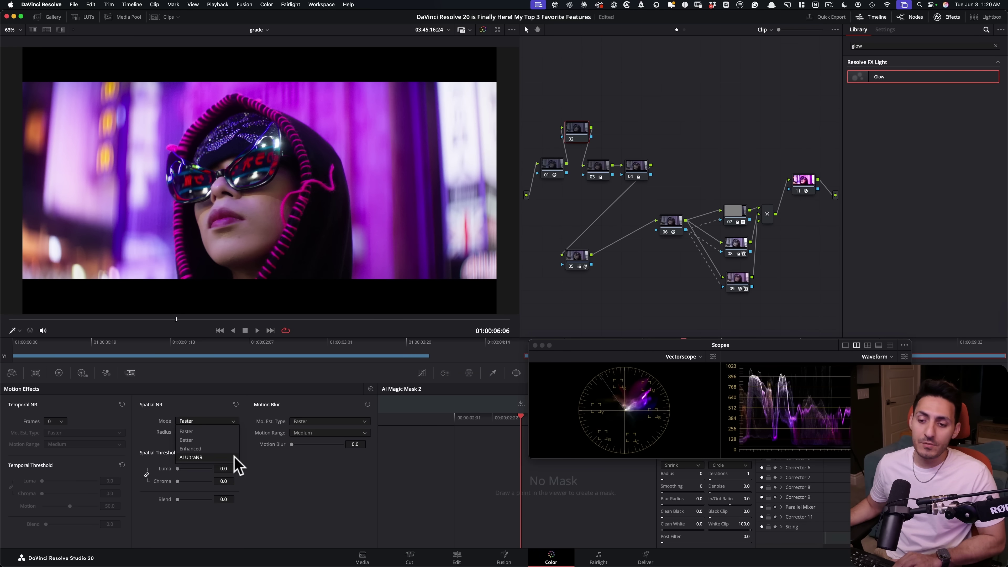
pyautogui.click(191, 457)
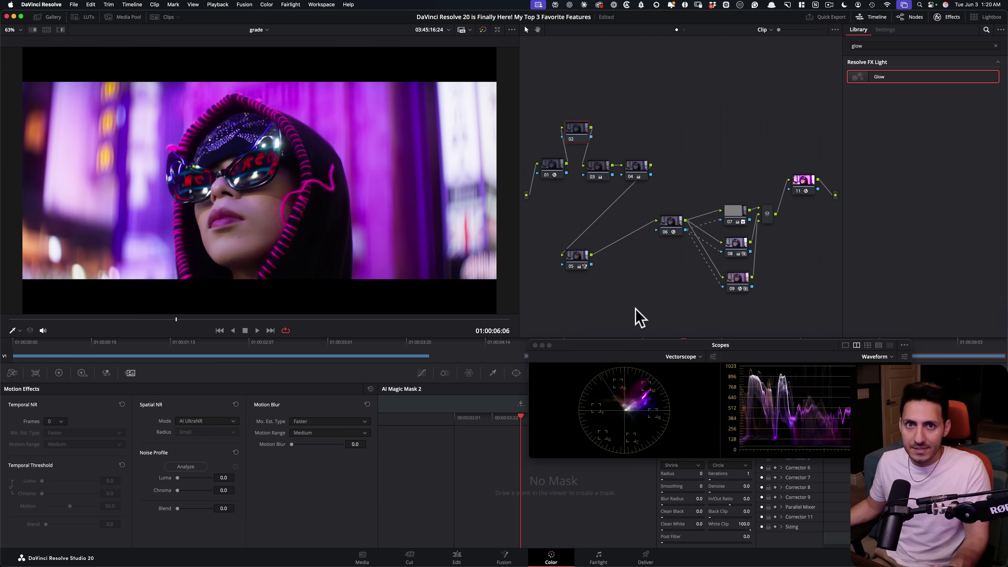
pyautogui.moveTo(606, 351); pyautogui.dragTo(632, 387)
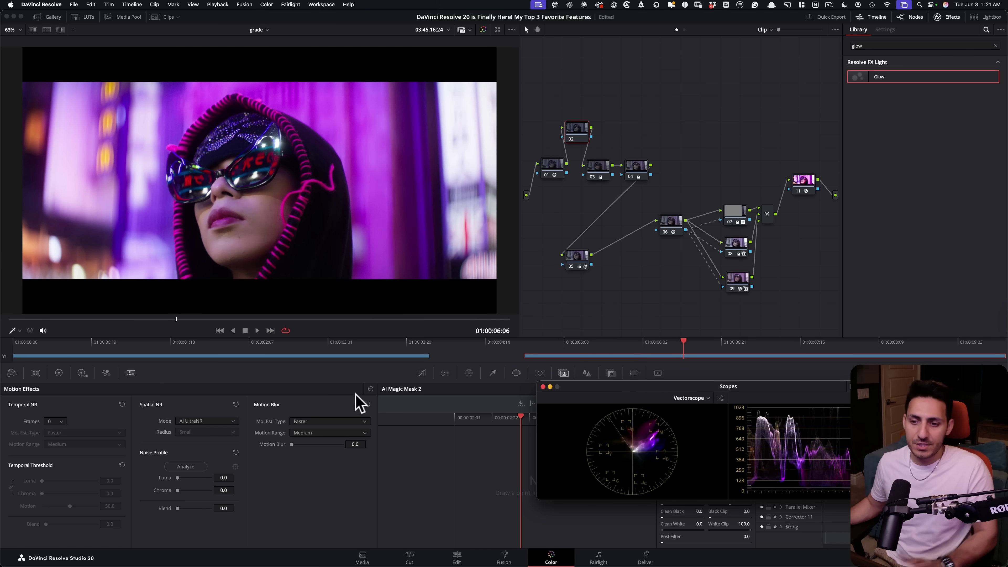
pyautogui.click(186, 466)
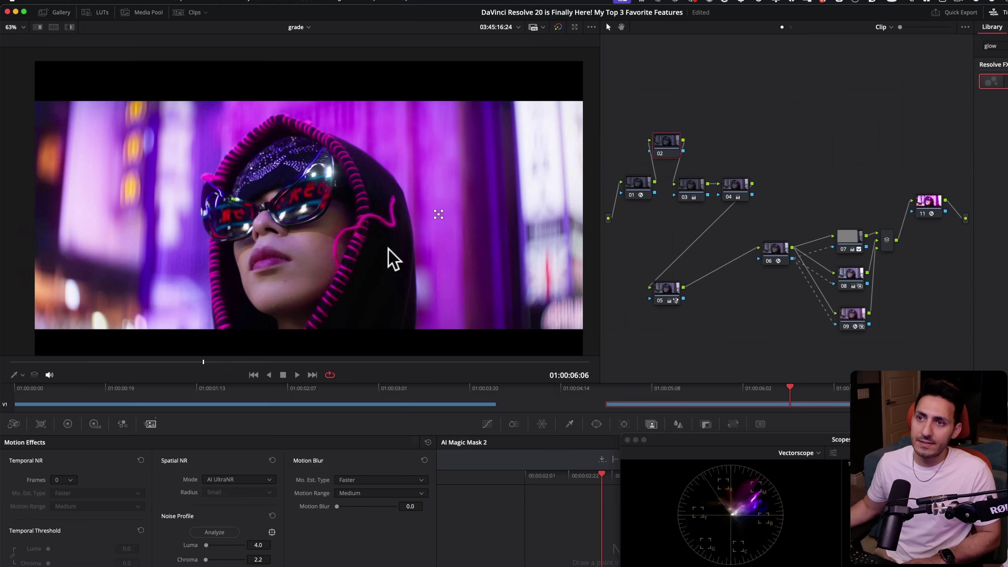
# Examine the purple background's noise at high magnification with node 02 disabled and enabled, then fit the image to the viewer.
pyautogui.scroll(10, 339, 233)
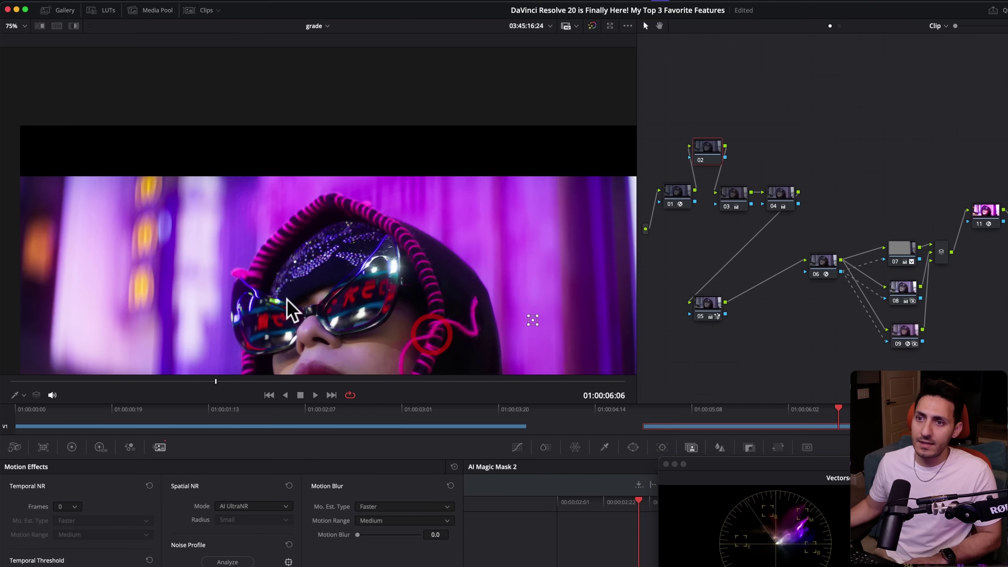
pyautogui.scroll(8, 478, 322)
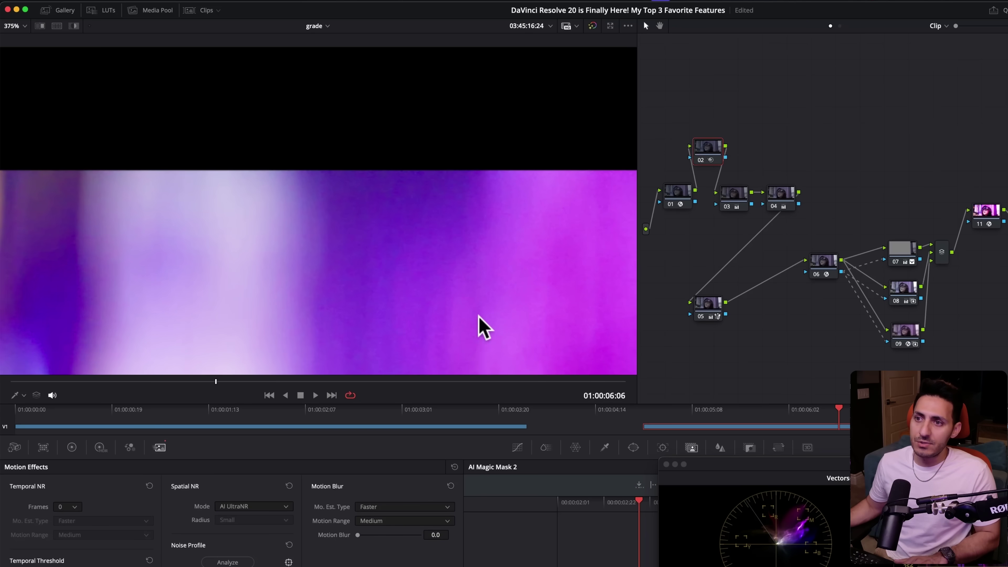
pyautogui.scroll(4, 403, 285)
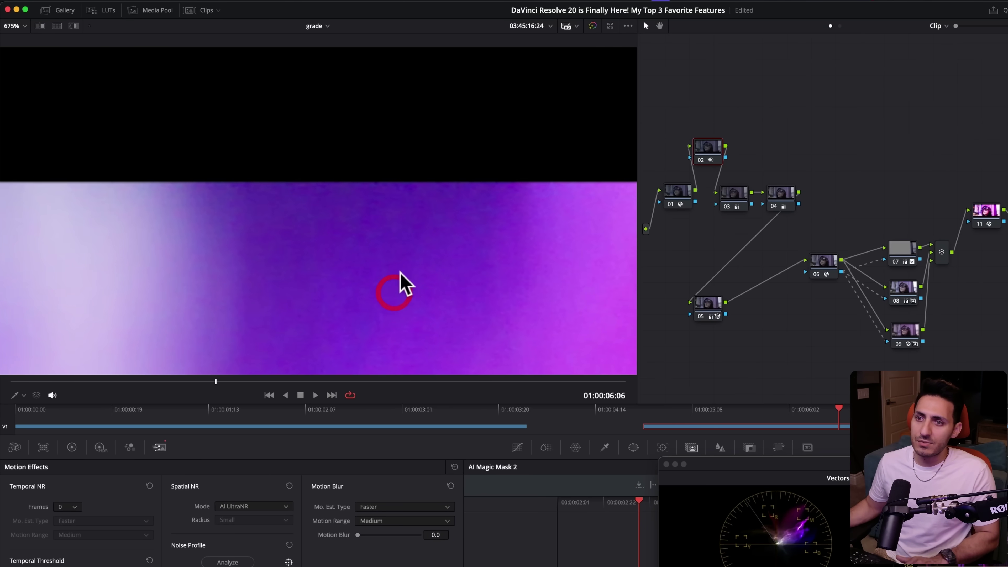
pyautogui.click(698, 159)
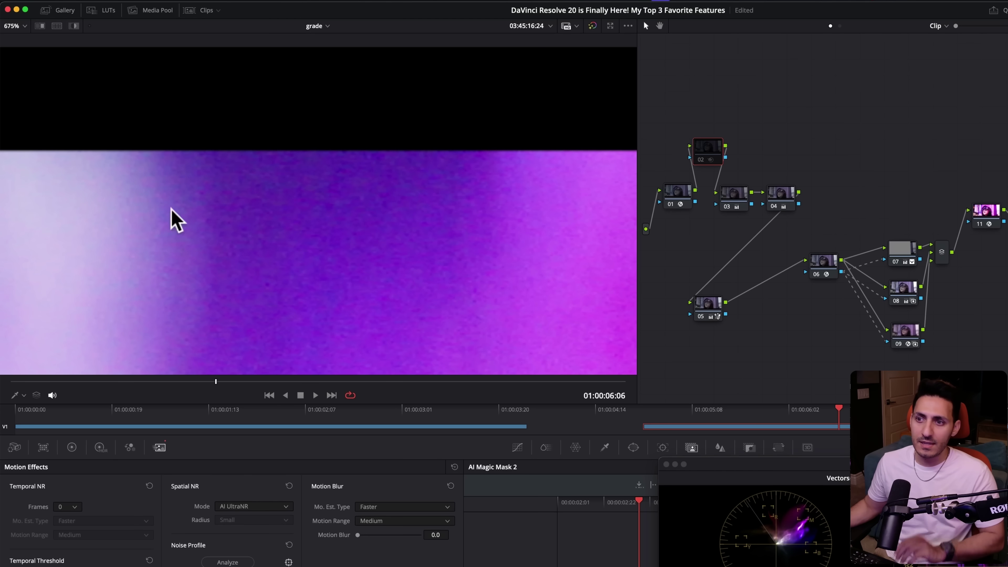
pyautogui.moveTo(305, 294); pyautogui.dragTo(331, 138)
pyautogui.moveTo(256, 178); pyautogui.dragTo(386, 270)
pyautogui.moveTo(295, 175); pyautogui.dragTo(346, 255)
pyautogui.moveTo(346, 255); pyautogui.dragTo(174, 245)
pyautogui.moveTo(329, 251); pyautogui.dragTo(333, 263)
pyautogui.press('super+d')
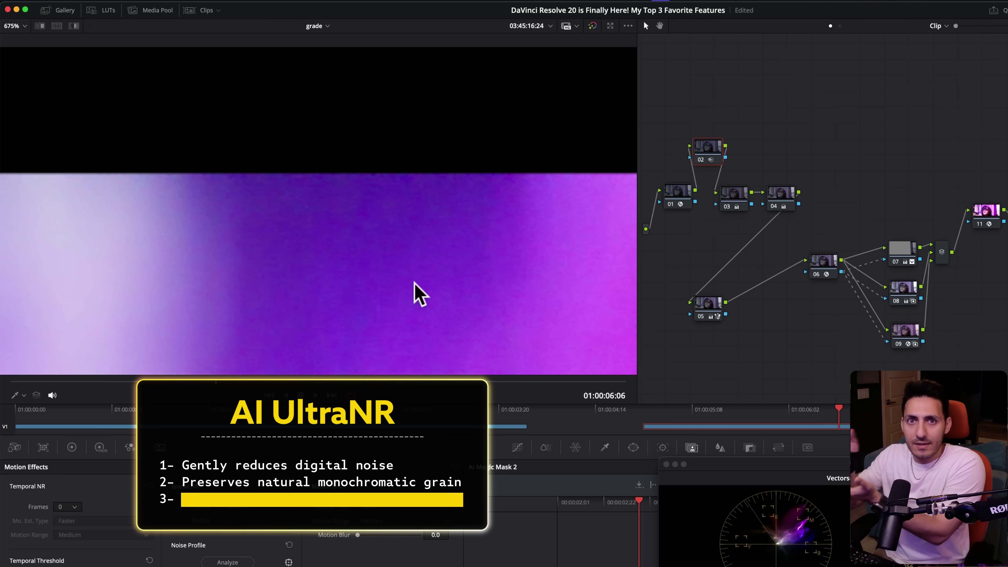
pyautogui.hotkey('shift', 'z')
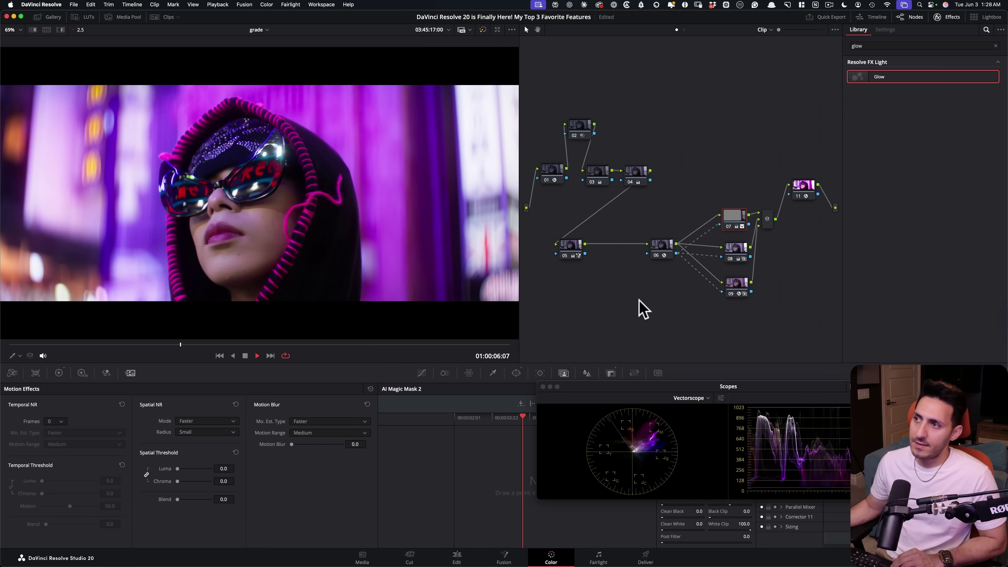
# Stop playback and review the AI Depth Map node 06 and the Magic Mask node 05.
pyautogui.press('space')
pyautogui.click(658, 247)
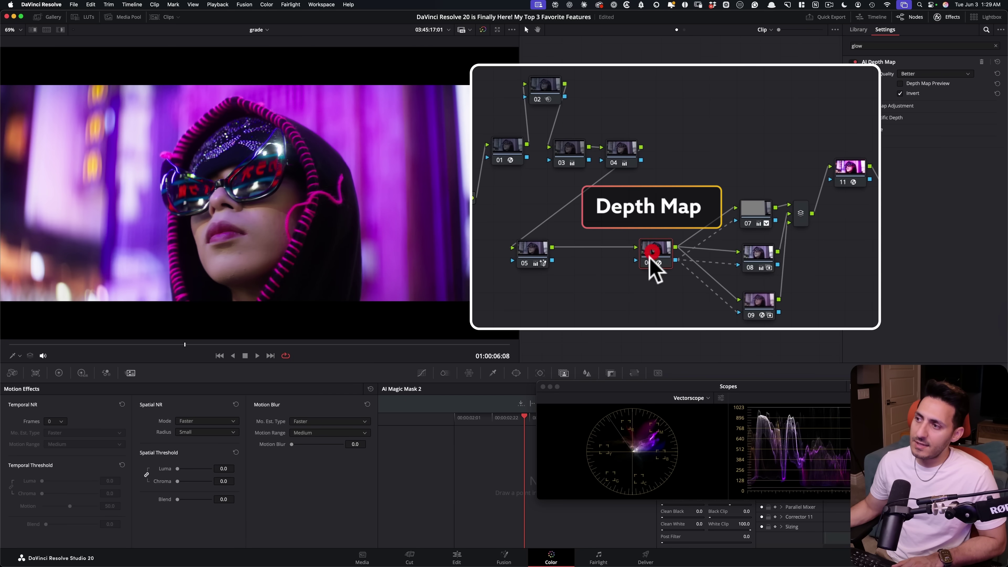
pyautogui.click(530, 250)
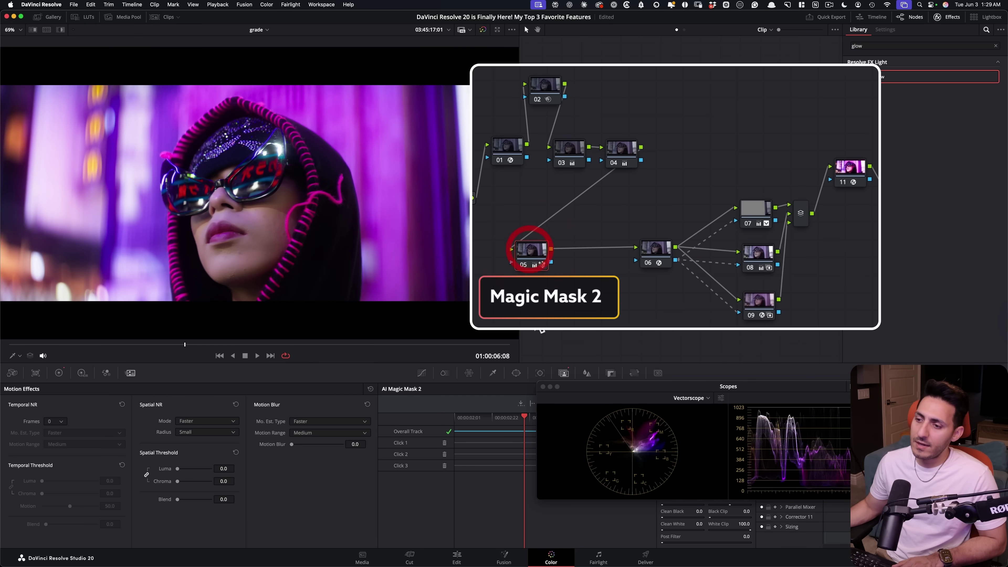
pyautogui.moveTo(526, 253); pyautogui.dragTo(527, 258)
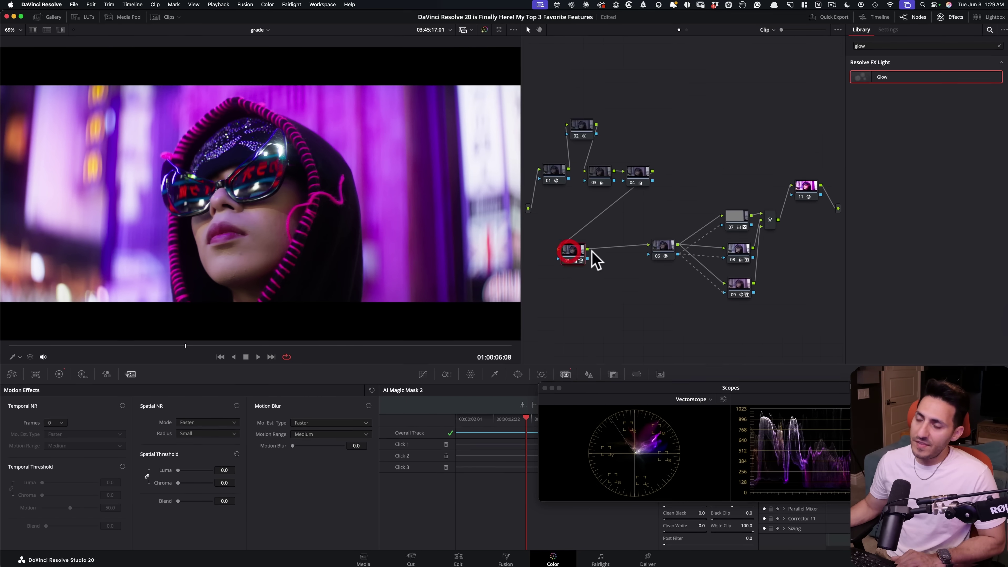
# Set the render cache to Smart and show the timeline on the Color page.
pyautogui.click(219, 5)
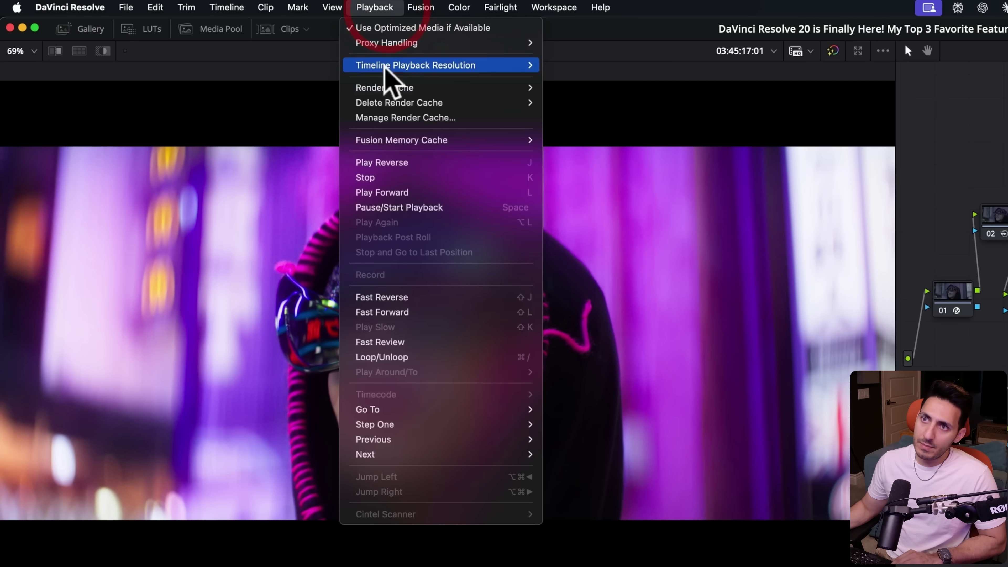
pyautogui.moveTo(242, 51)
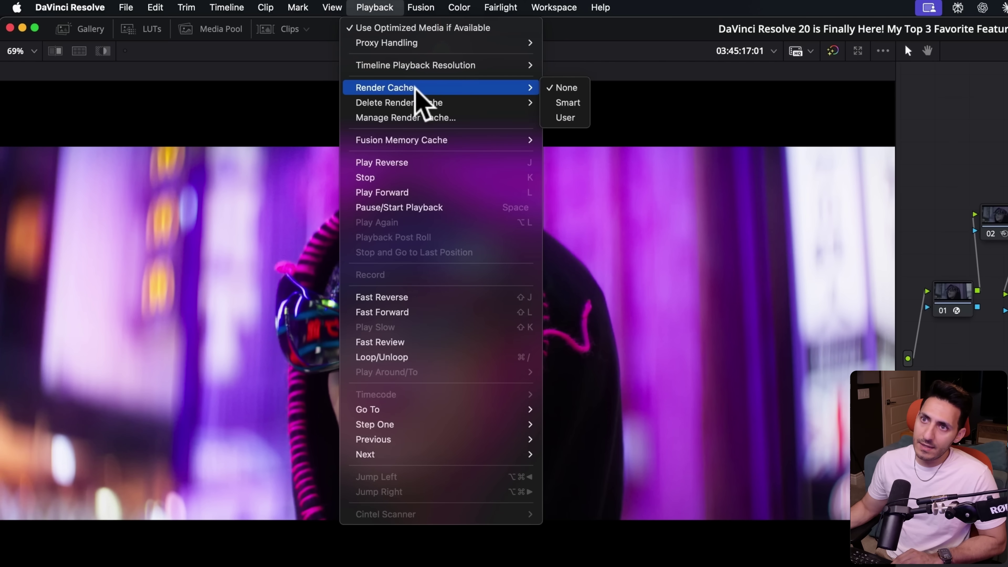
pyautogui.click(568, 102)
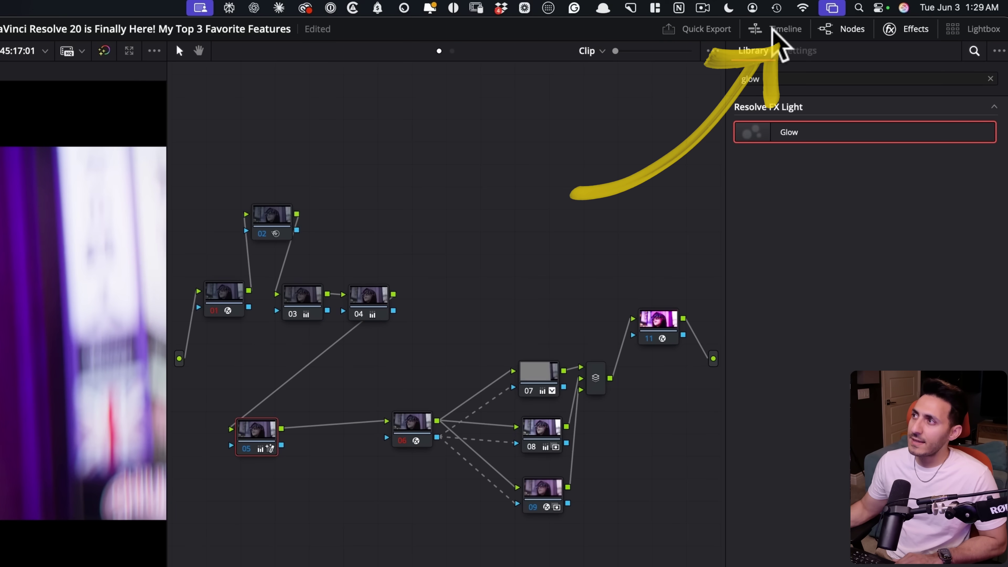
pyautogui.click(778, 29)
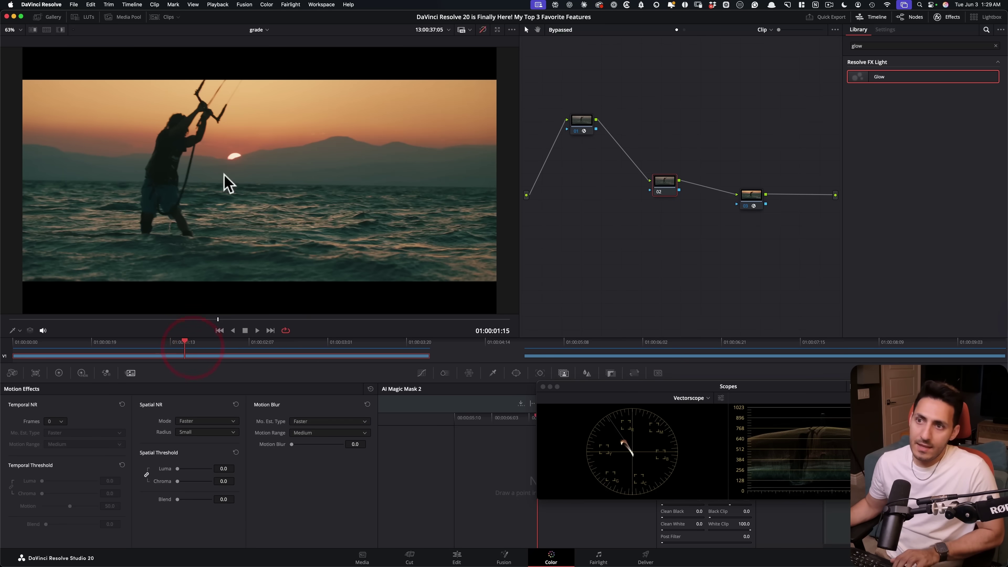
# Inspect the Color Space Transform settings of the kitesurfer shot's first and last nodes, and reposition node 02 between them.
pyautogui.click(586, 121)
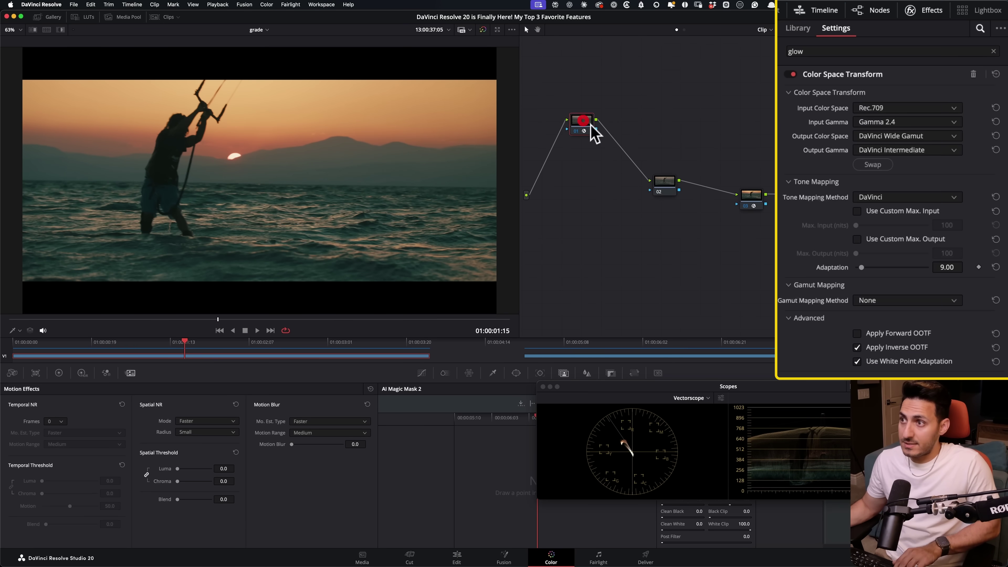
pyautogui.click(755, 198)
pyautogui.moveTo(659, 189); pyautogui.dragTo(648, 189)
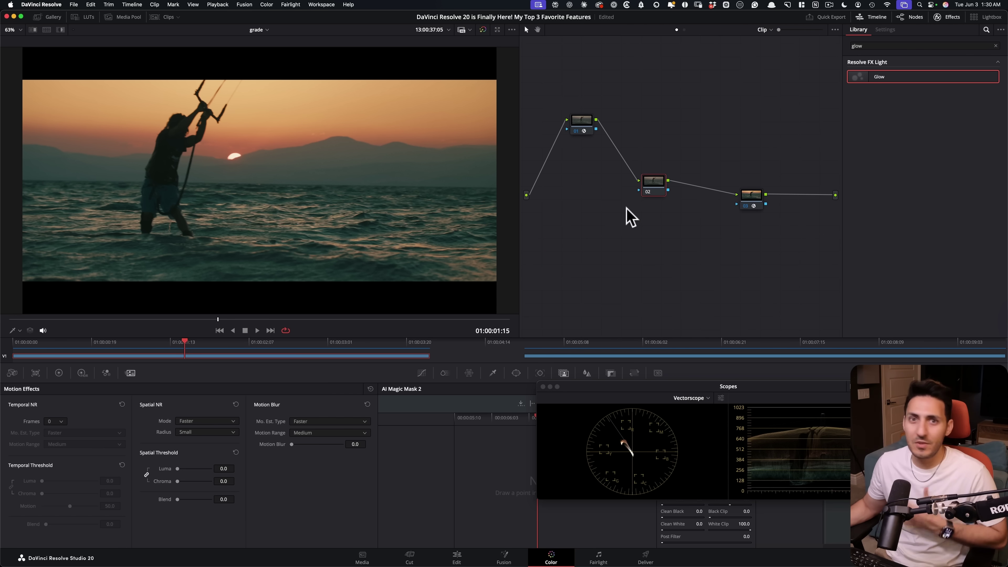
pyautogui.moveTo(649, 177); pyautogui.dragTo(658, 187)
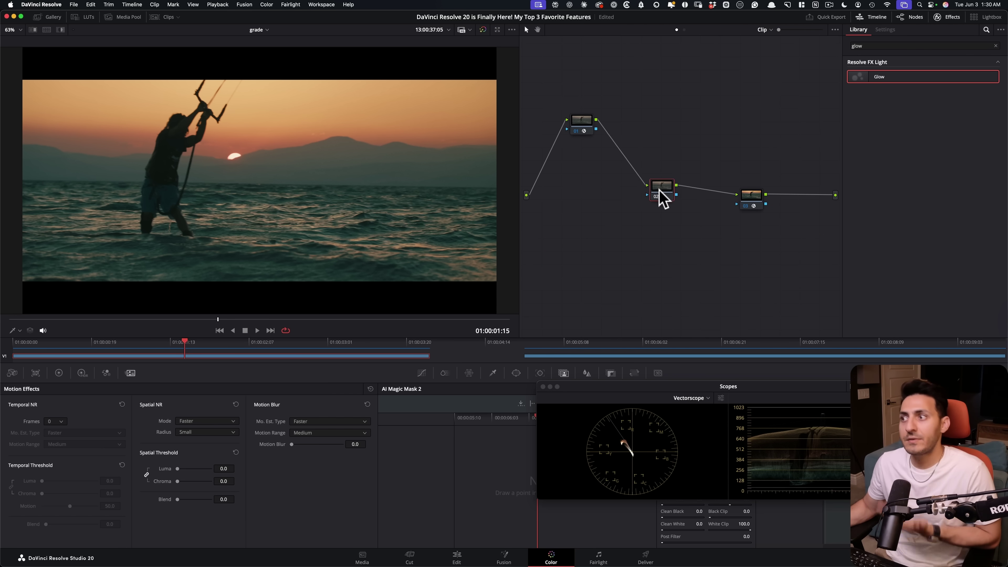
# Show the primary color wheels and check the kitesurfer shot with grades bypassed, leaving the playhead at 01:00:01:09.
pyautogui.click(59, 373)
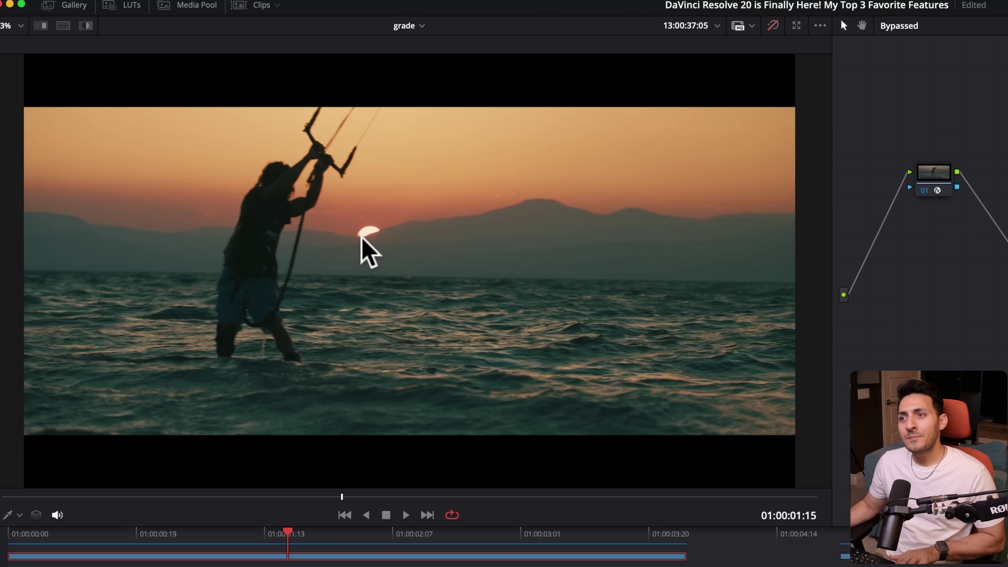
pyautogui.hotkey('shift', 'd')
pyautogui.moveTo(375, 496)
pyautogui.mouseDown()
pyautogui.moveTo(460, 504)
pyautogui.moveTo(167, 512)
pyautogui.moveTo(340, 539)
pyautogui.moveTo(281, 538)
pyautogui.mouseUp()
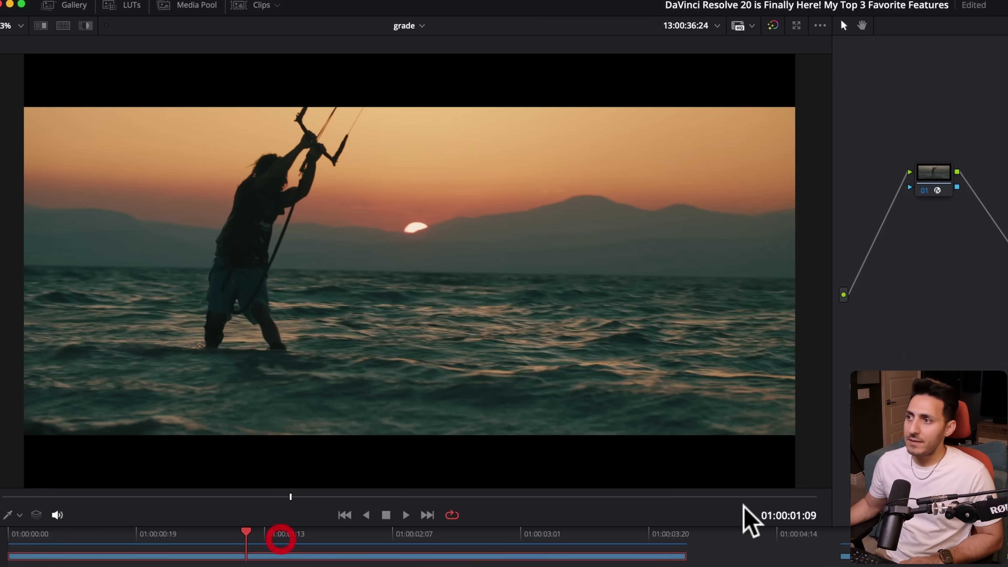
# Find the Depth Map effect in the effects library, apply it to node 02 and disable that node.
pyautogui.doubleClick(887, 43)
pyautogui.write('de')
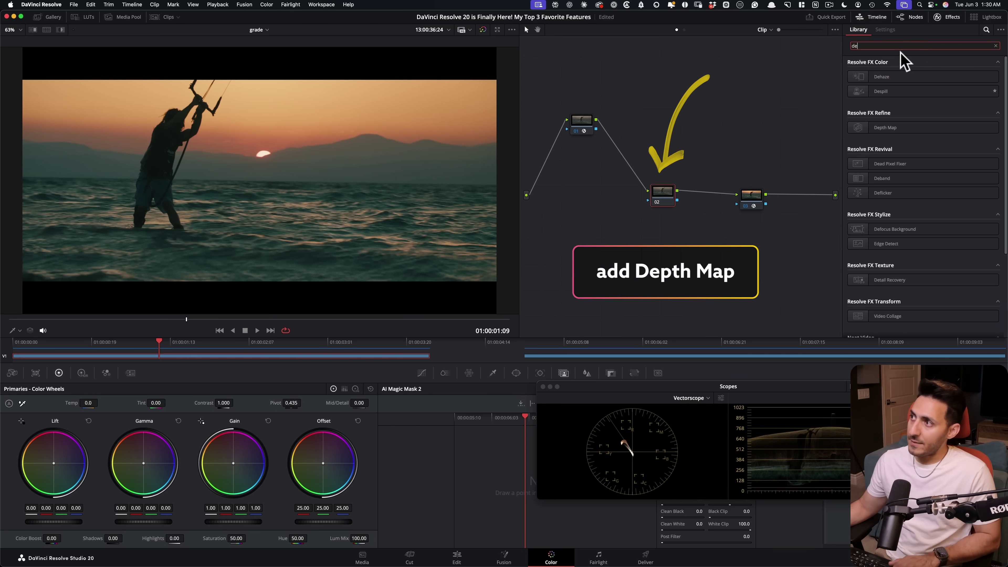
pyautogui.write('p')
pyautogui.moveTo(889, 80); pyautogui.dragTo(681, 198)
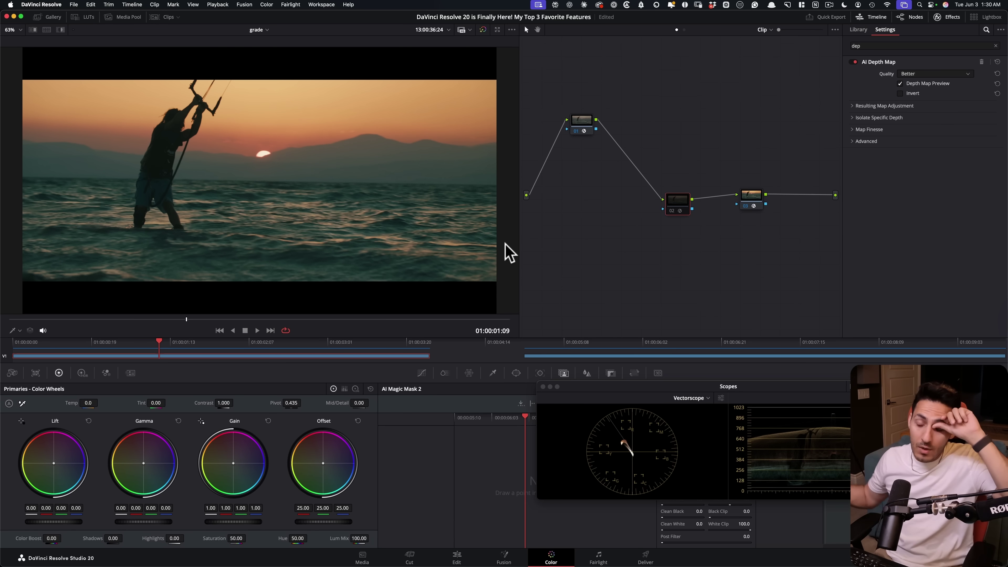
# Add a serial node between node 02 and the last node, and move the scopes window clear of the window controls.
pyautogui.moveTo(678, 204); pyautogui.dragTo(716, 193)
pyautogui.hotkey('alt', 's')
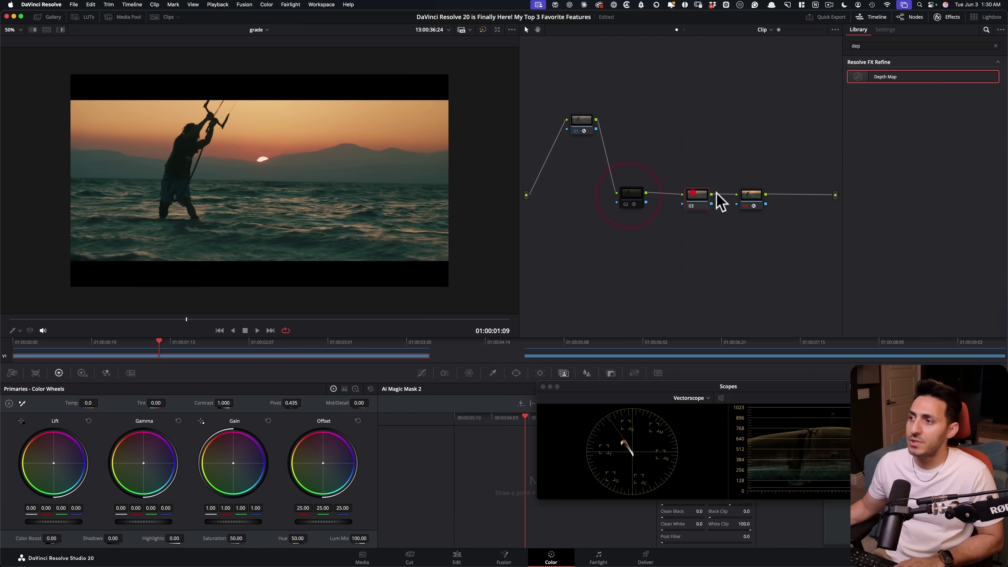
pyautogui.moveTo(629, 392); pyautogui.dragTo(600, 235)
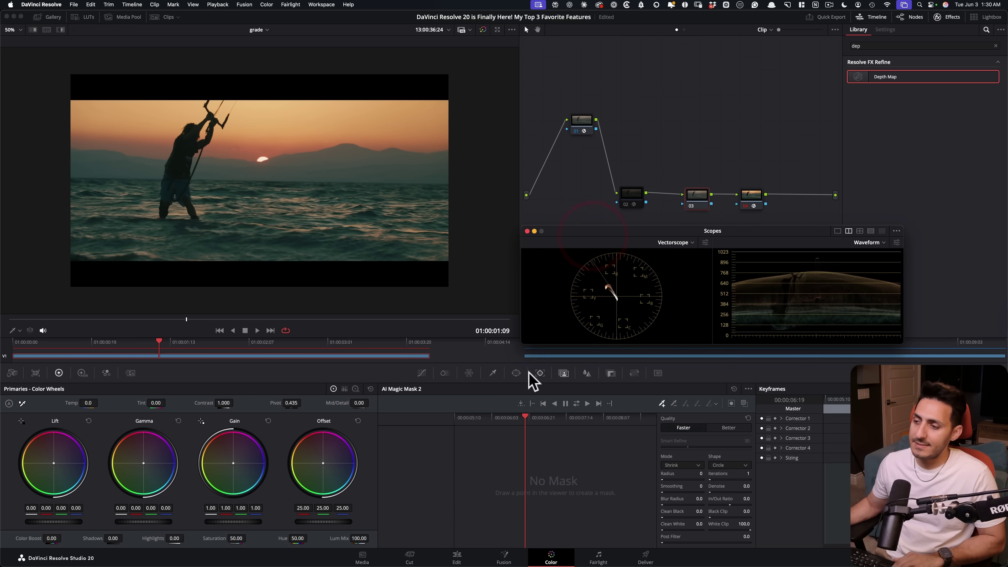
# Add a gradient window to node 03 covering the sky, with pan 51.04, tilt 61.75 and softness 10.25, checking it in highlight view.
pyautogui.click(520, 373)
pyautogui.click(396, 507)
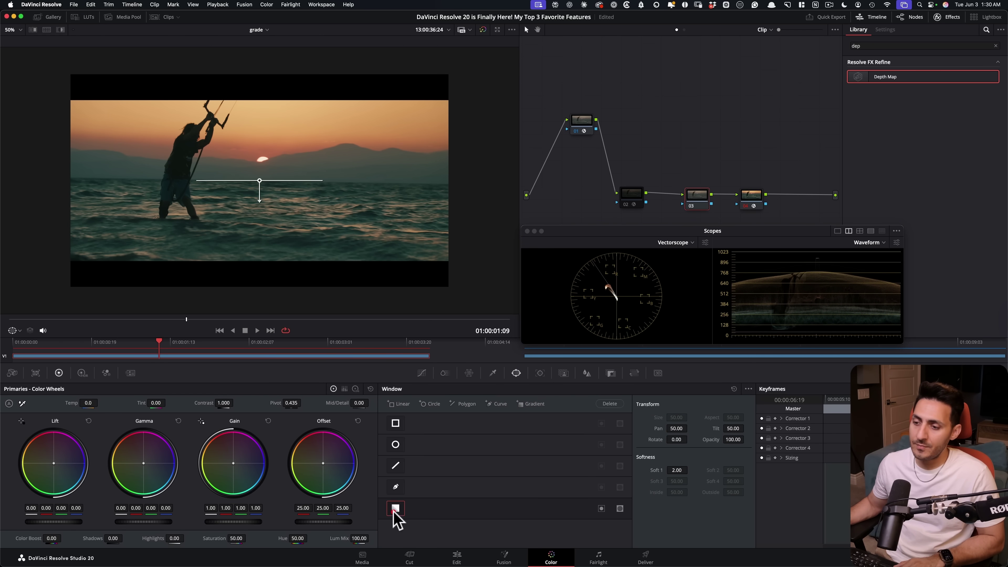
pyautogui.scroll(-2, 279, 284)
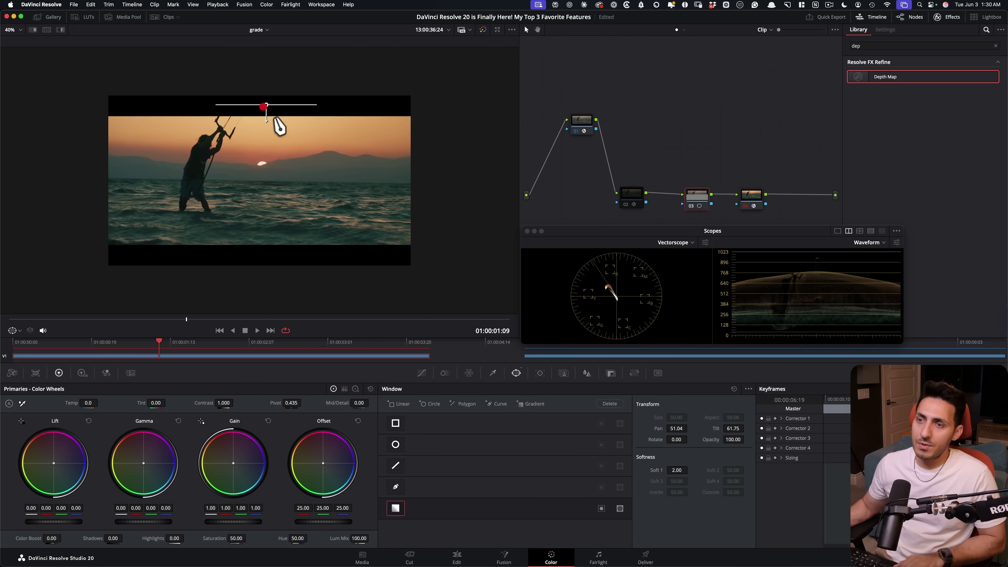
pyautogui.hotkey('shift', 'h')
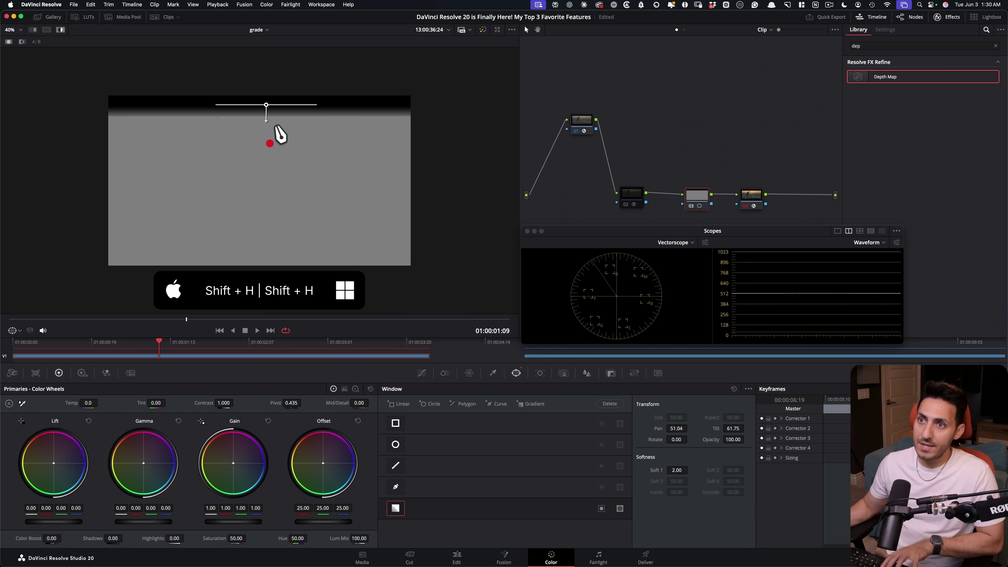
pyautogui.moveTo(266, 121); pyautogui.dragTo(266, 185)
# Turn off the highlight view and warm the sky with gain at red 1.08, green 0.95 and blue 0.88.
pyautogui.click(321, 229)
pyautogui.hotkey('shift', 'h')
pyautogui.scroll(1, 292, 274)
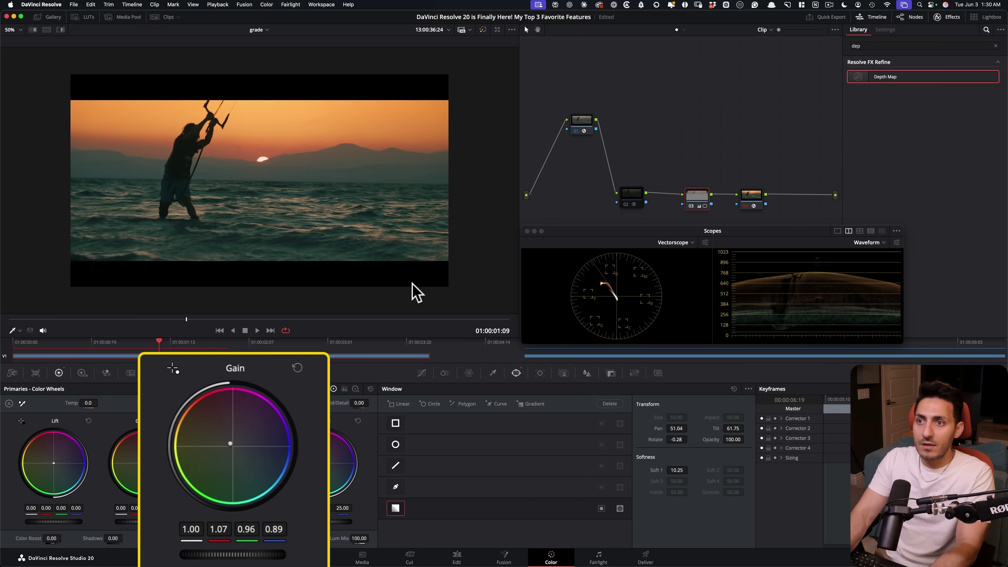
pyautogui.scroll(5, 412, 292)
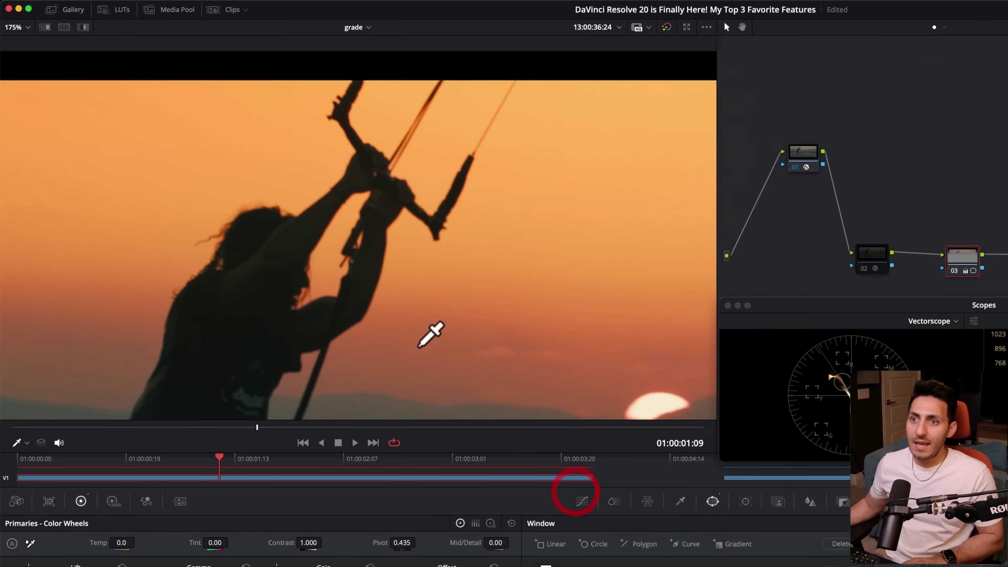
# Examine how the gradient-window grade affects the horizon and the kitesurfer's silhouette up close, then fit the image to the viewer.
pyautogui.scroll(6, 419, 347)
pyautogui.moveTo(424, 343); pyautogui.dragTo(540, 219)
pyautogui.scroll(1, 385, 285)
pyautogui.scroll(1, 453, 328)
pyautogui.moveTo(564, 325); pyautogui.dragTo(578, 240)
pyautogui.hotkey('shift', 'z')
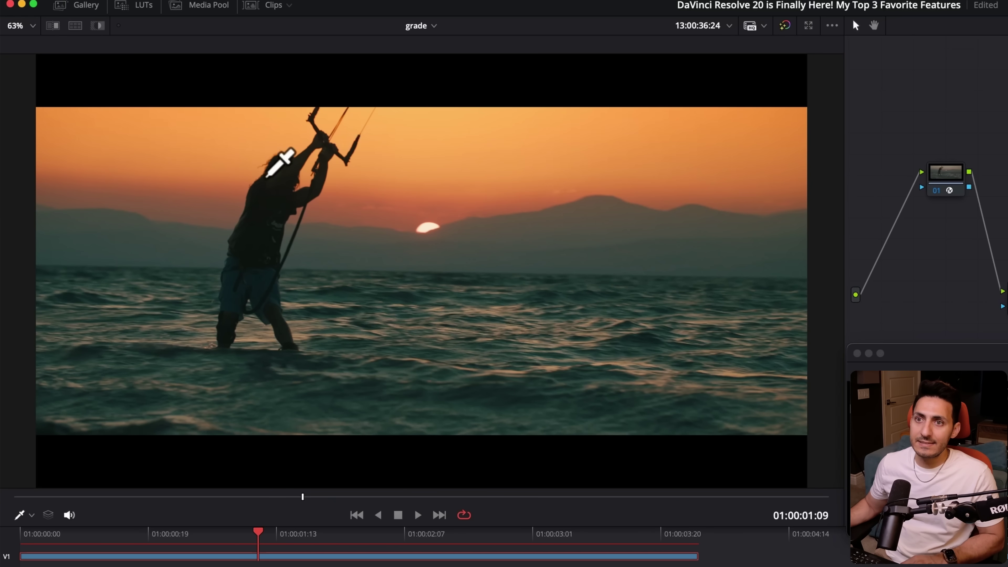
pyautogui.scroll(6, 423, 286)
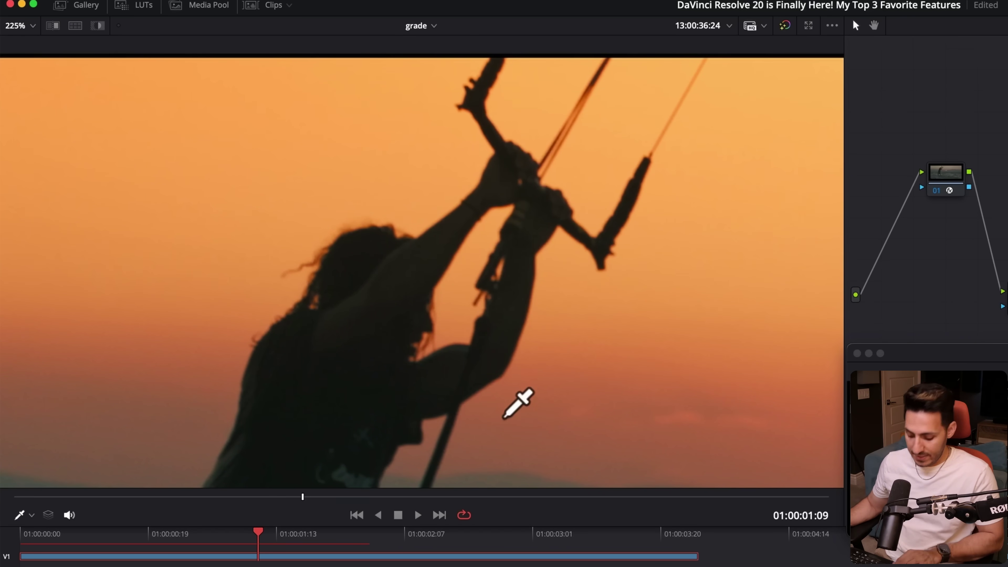
pyautogui.hotkey('shift', 'h')
pyautogui.scroll(1, 499, 410)
pyautogui.moveTo(499, 410); pyautogui.dragTo(596, 210)
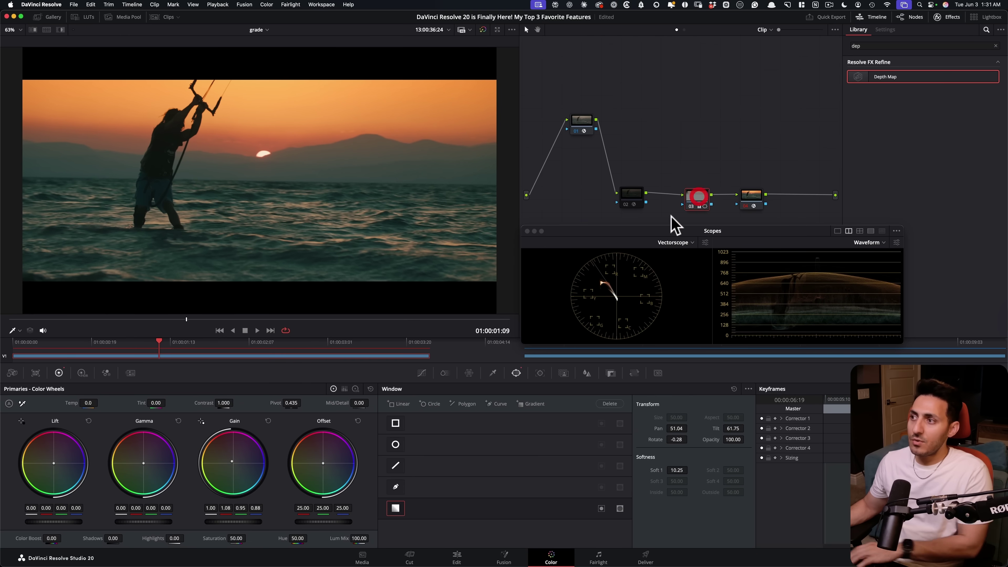
# Remove gradient node 03, enable Depth Map node 02 beside the last node and invert its depth map.
pyautogui.moveTo(632, 194); pyautogui.dragTo(691, 200)
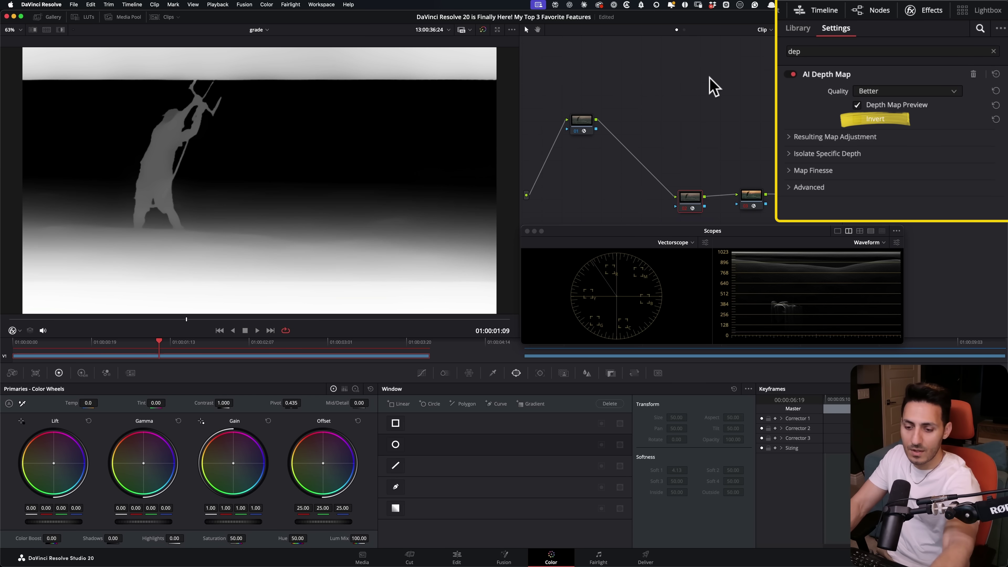
pyautogui.press('super+z')
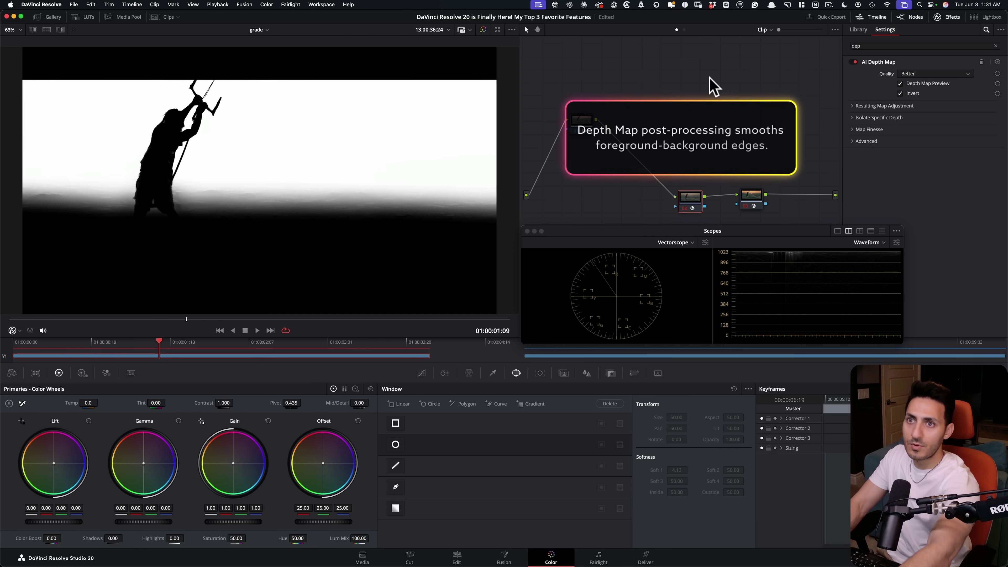
# Inspect the inverted depth map's edges, then hide its preview and grade the background with gamma -0.01 and gain red 1.10, green 0.95, blue 0.86.
pyautogui.scroll(5, 337, 171)
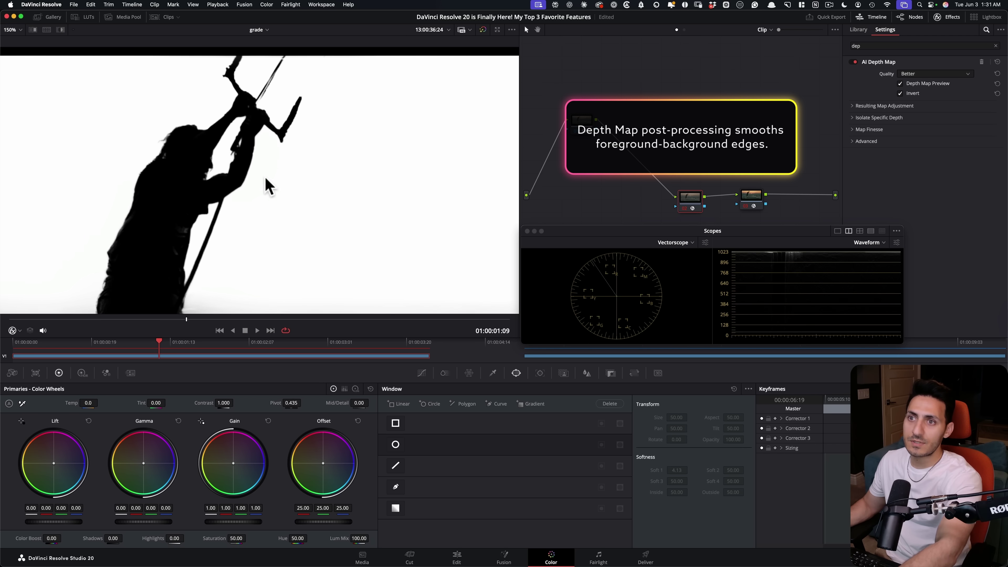
pyautogui.scroll(-4, 290, 191)
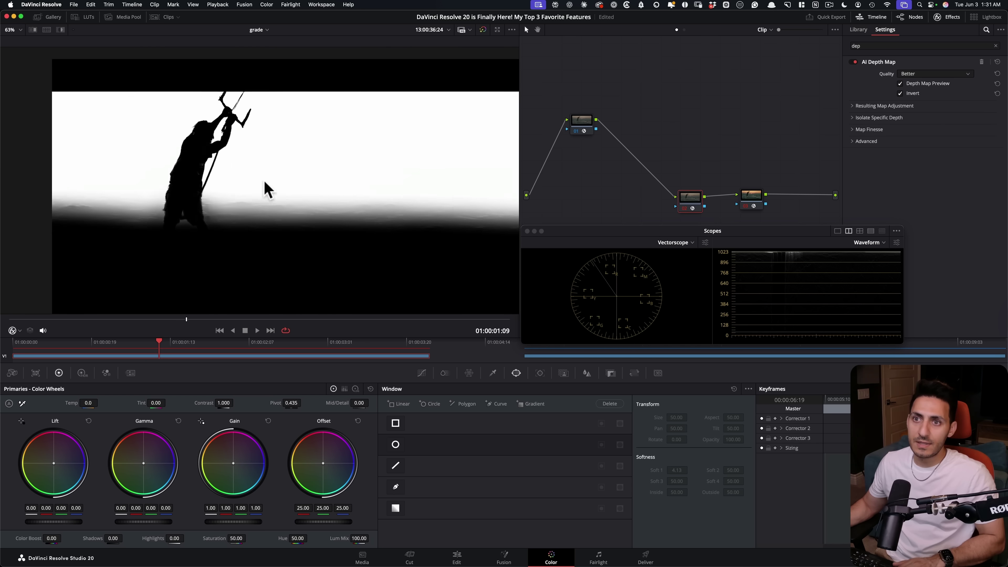
pyautogui.scroll(10, 262, 199)
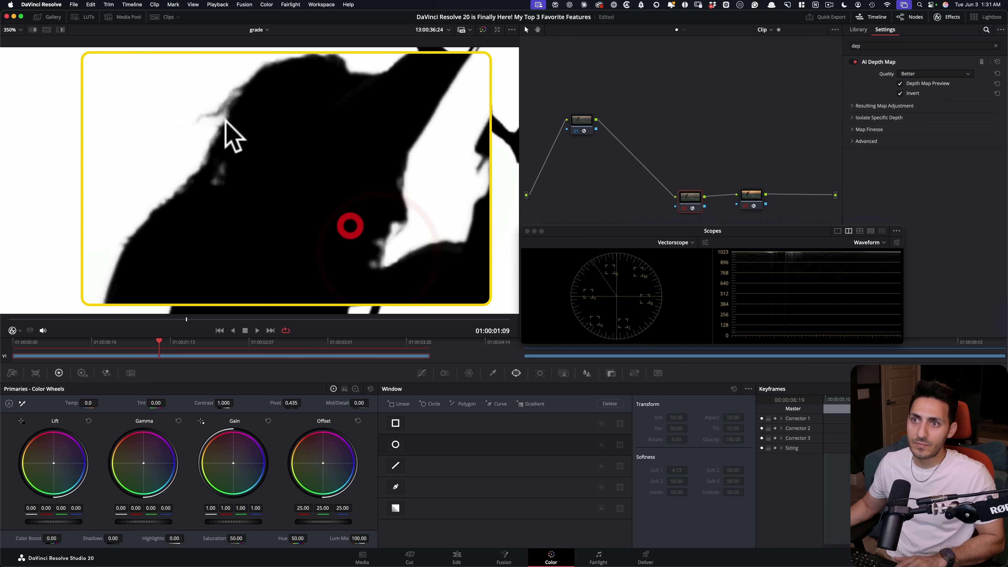
pyautogui.hotkey('shift', 'z')
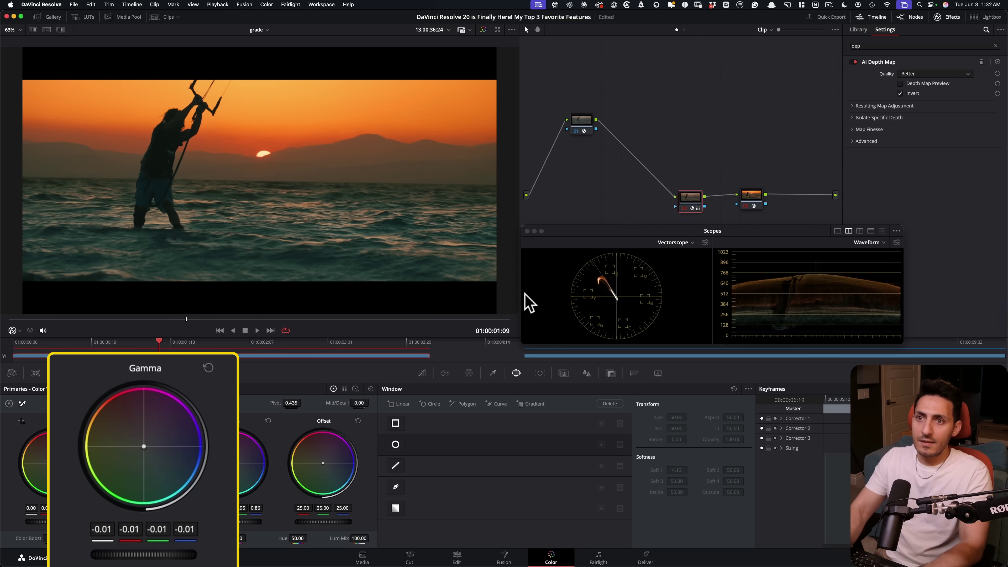
# Compare the shot with node 02 disabled and enabled, and set the node's blue lift to 0.01.
pyautogui.press('super+d')
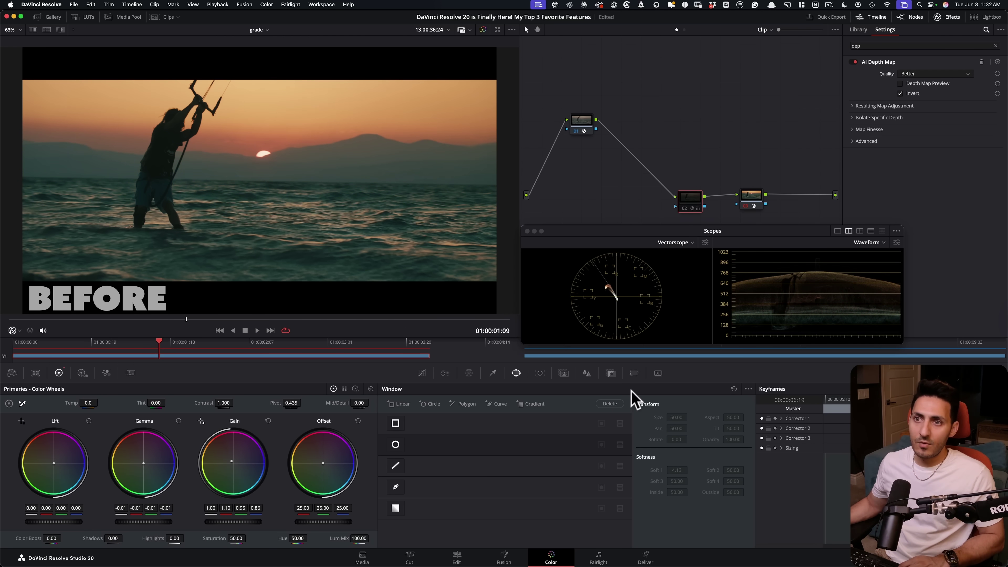
pyautogui.press('super+d')
pyautogui.press('super+d')
pyautogui.press('super+d')
pyautogui.press('super+d')
pyautogui.press('super+d')
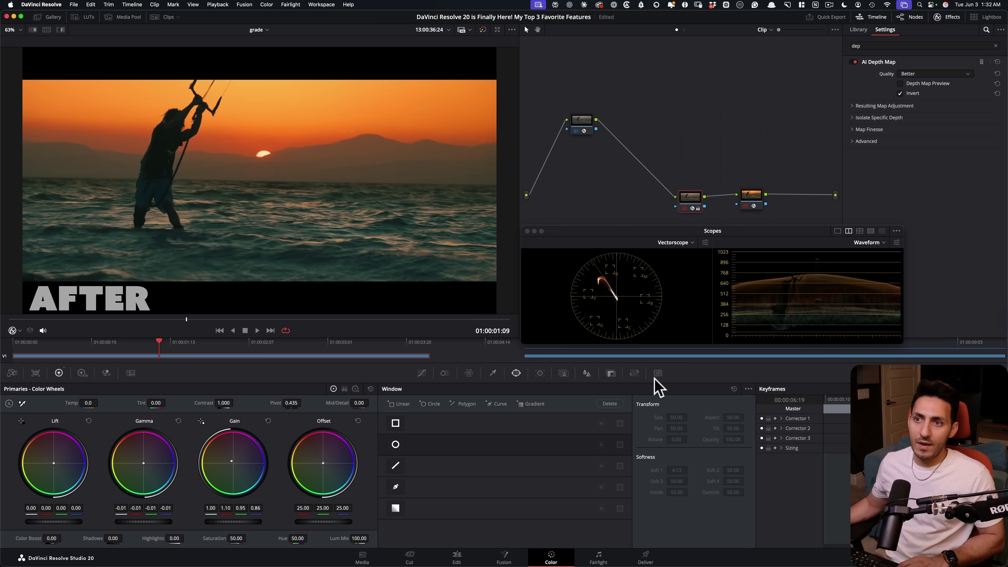
pyautogui.press('super+d')
pyautogui.press('super+d')
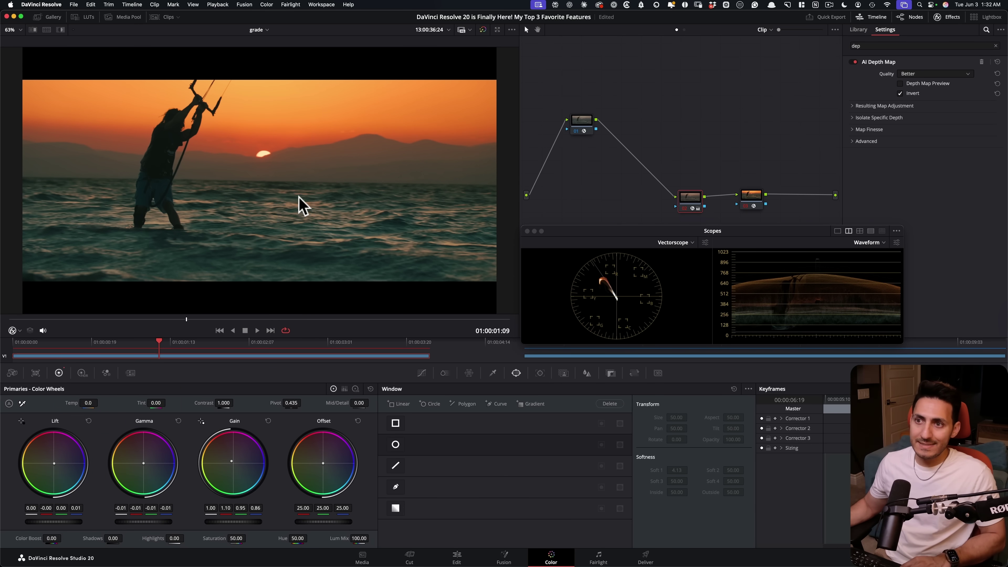
# Recheck the sunset with node 02 off and on at a reduced size, and set its green gain to 0.93.
pyautogui.press('super+d')
pyautogui.press('super+d')
pyautogui.scroll(-2, 277, 202)
pyautogui.press('super+d')
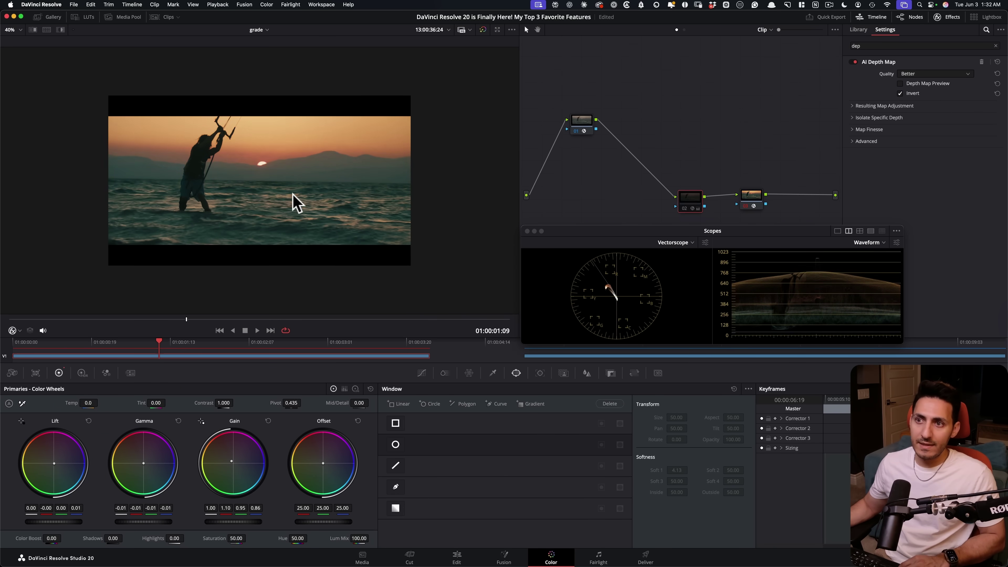
pyautogui.press('super+d')
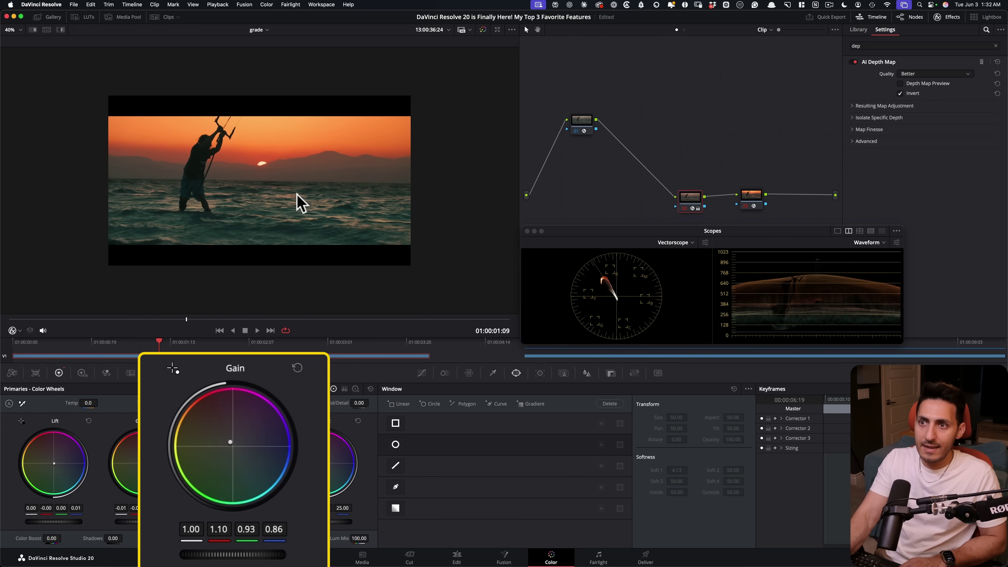
pyautogui.scroll(2, 300, 203)
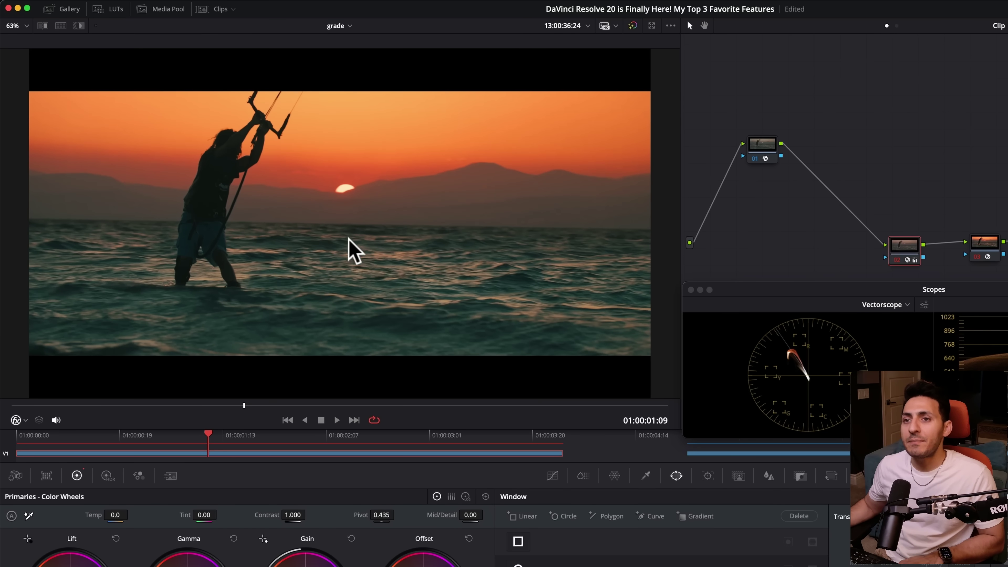
# Play the graded sunset clip, stop it and return the playhead to 01:00:01:08.
pyautogui.press('space')
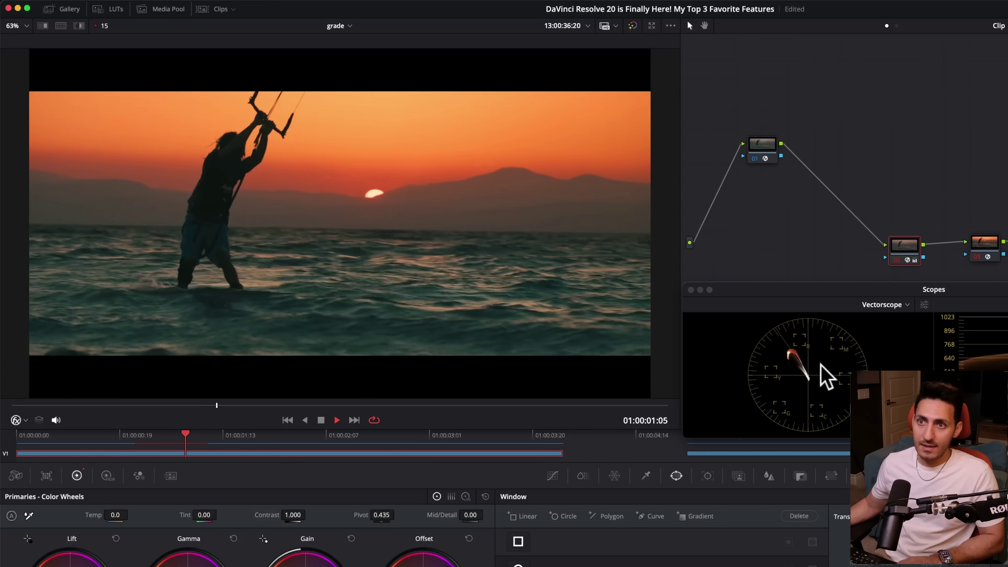
pyautogui.click(320, 420)
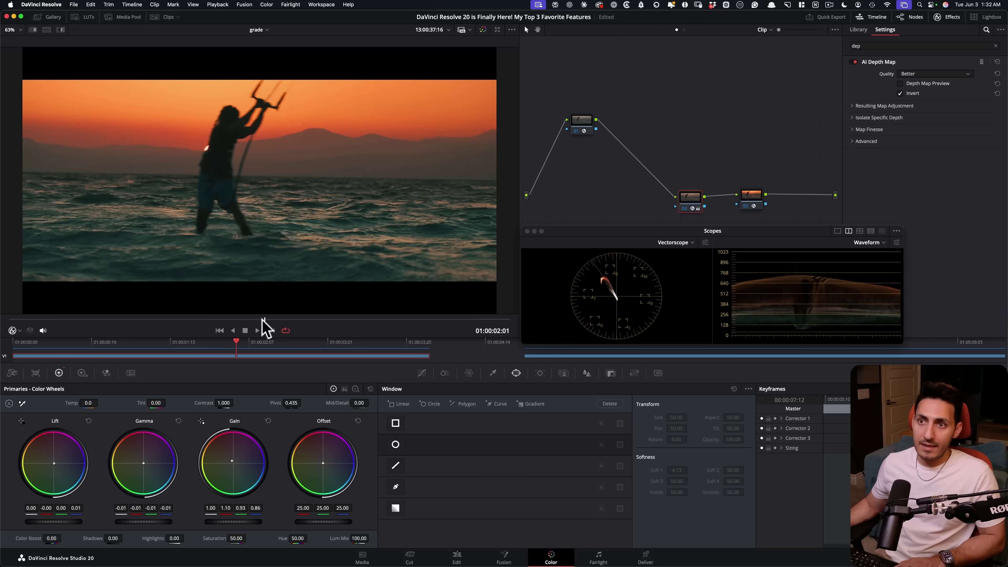
pyautogui.moveTo(262, 319); pyautogui.dragTo(181, 319)
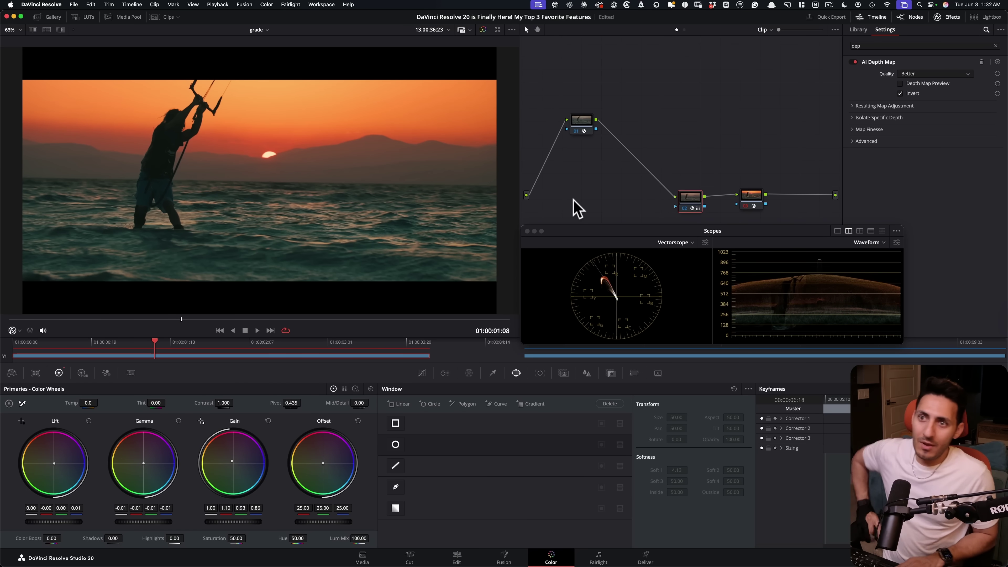
# Compare the sunset shot with the Depth Map node off and on, viewing it smaller and at fitted size.
pyautogui.press('super+d')
pyautogui.press('super+d')
pyautogui.press('super+minus')
pyautogui.press('super+minus')
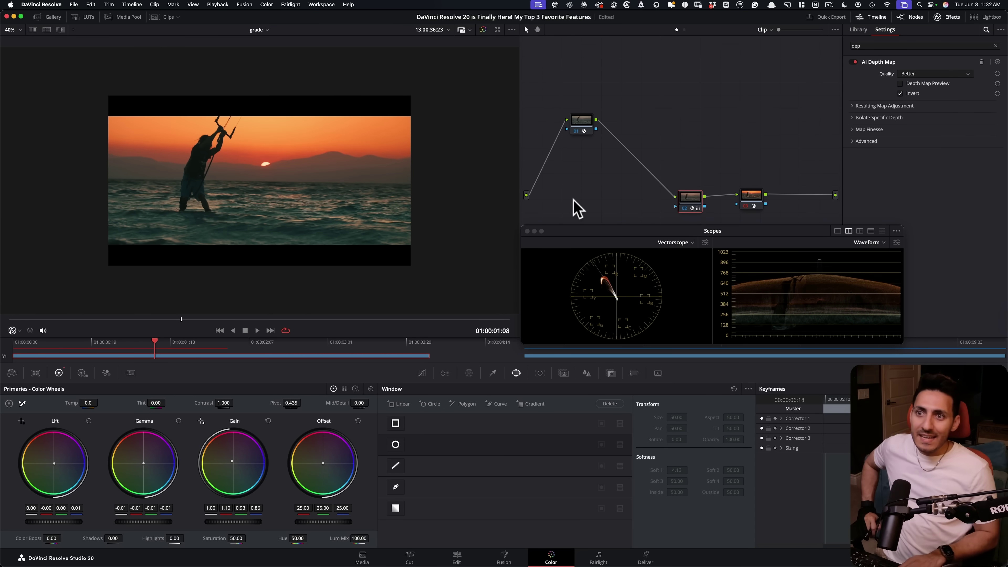
pyautogui.press('super+equal')
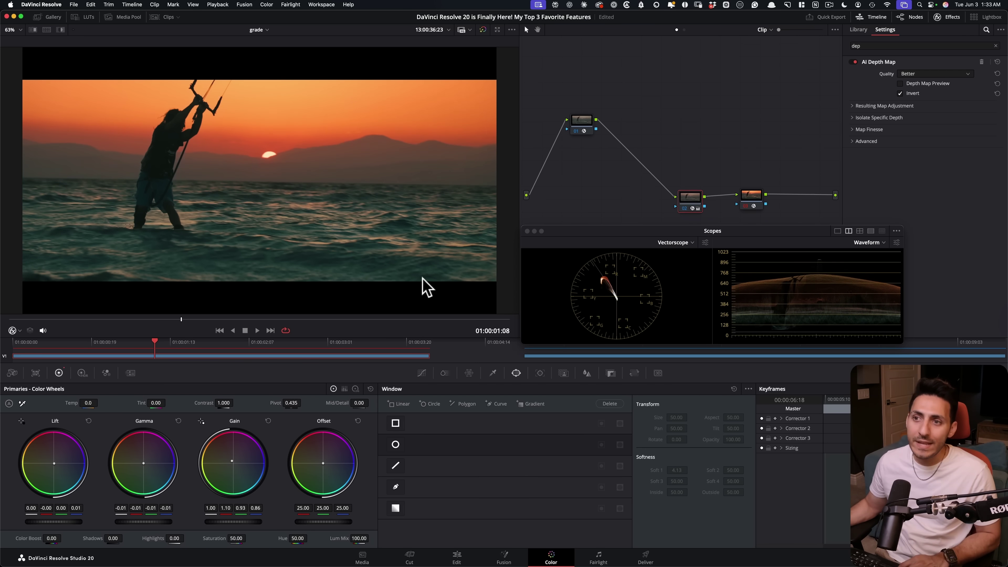
# Move the scopes window clear of the timeline and compare the sunset shot with and without the sky grade.
pyautogui.moveTo(611, 229); pyautogui.dragTo(576, 145)
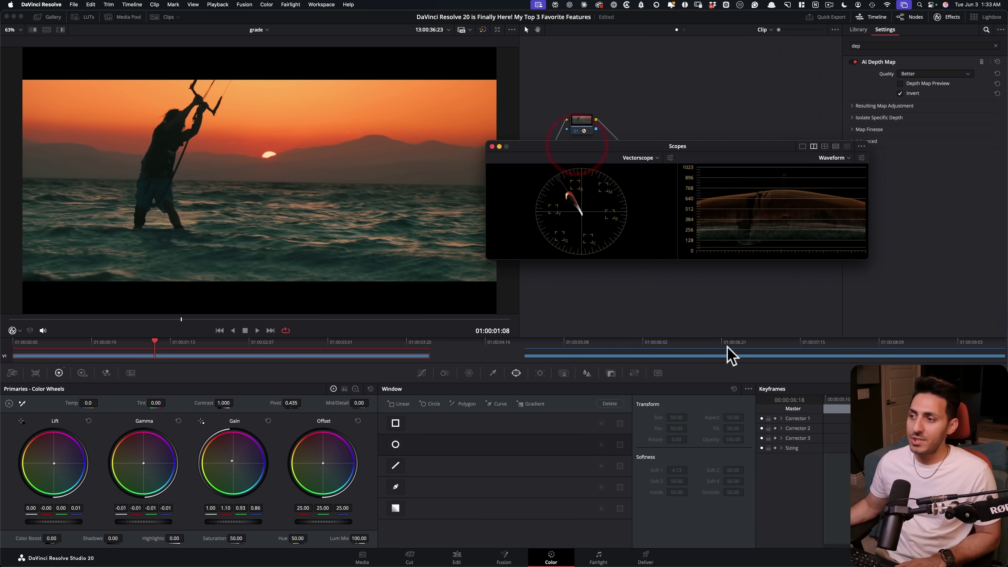
pyautogui.hotkey('shift', 'd')
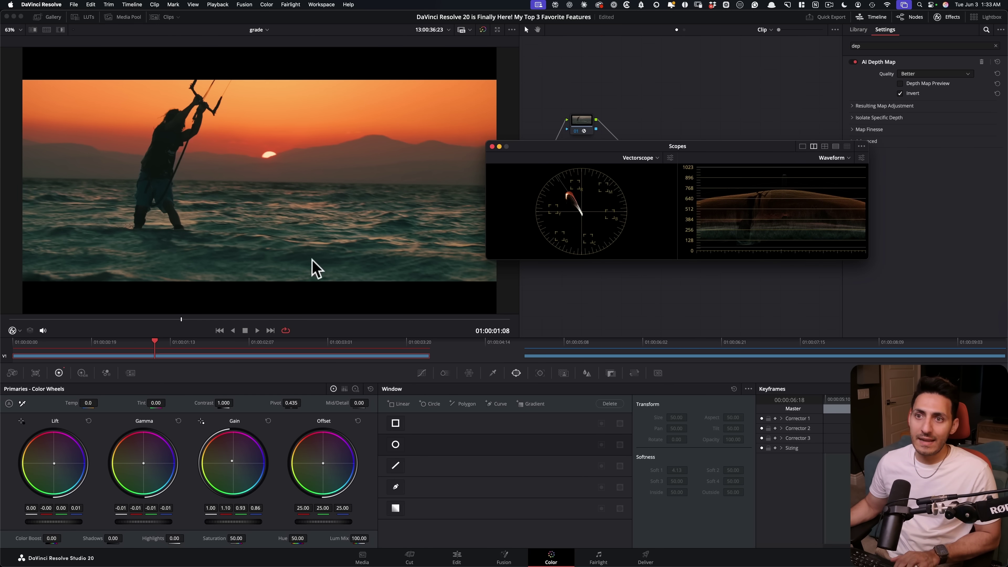
pyautogui.hotkey('shift', 'd')
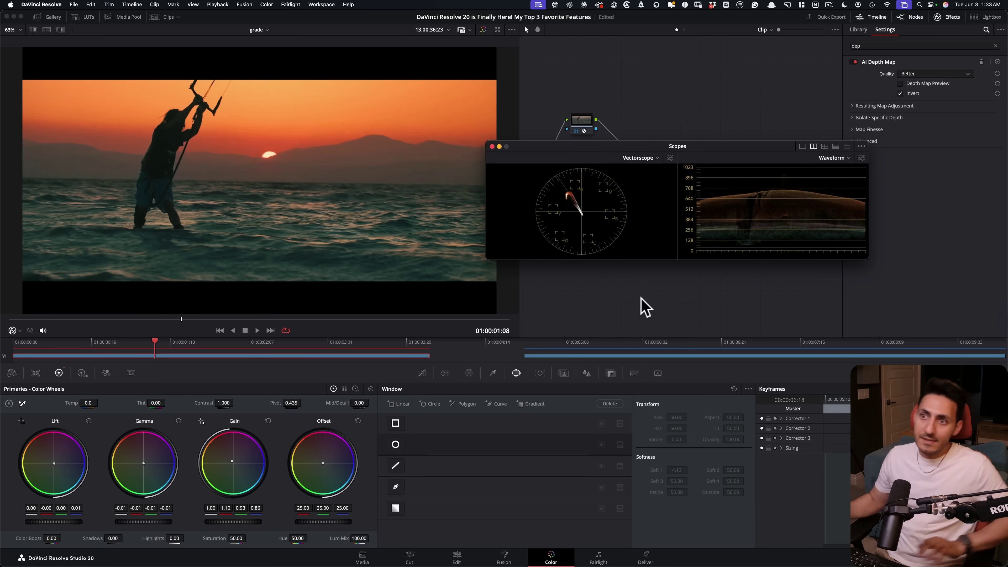
pyautogui.hotkey('shift', 'd')
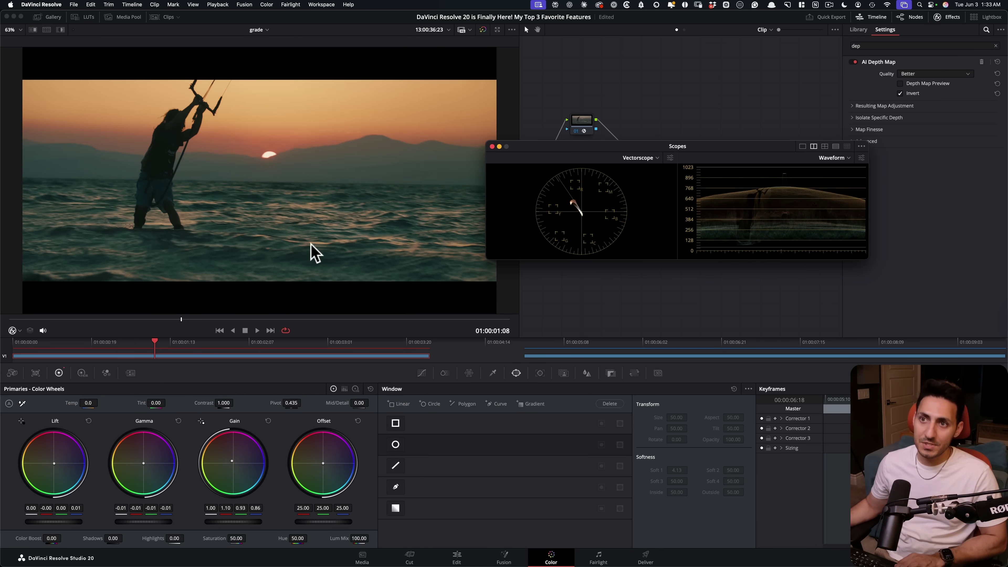
pyautogui.hotkey('shift', 'd')
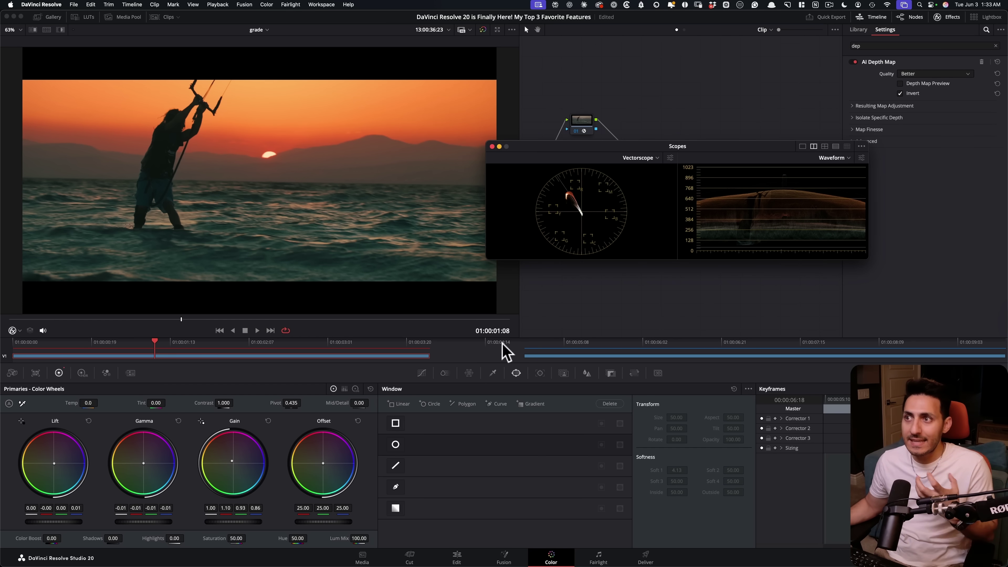
# Move the playhead to the neon-lit portrait clip at 01:00:07:05.
pyautogui.click(786, 349)
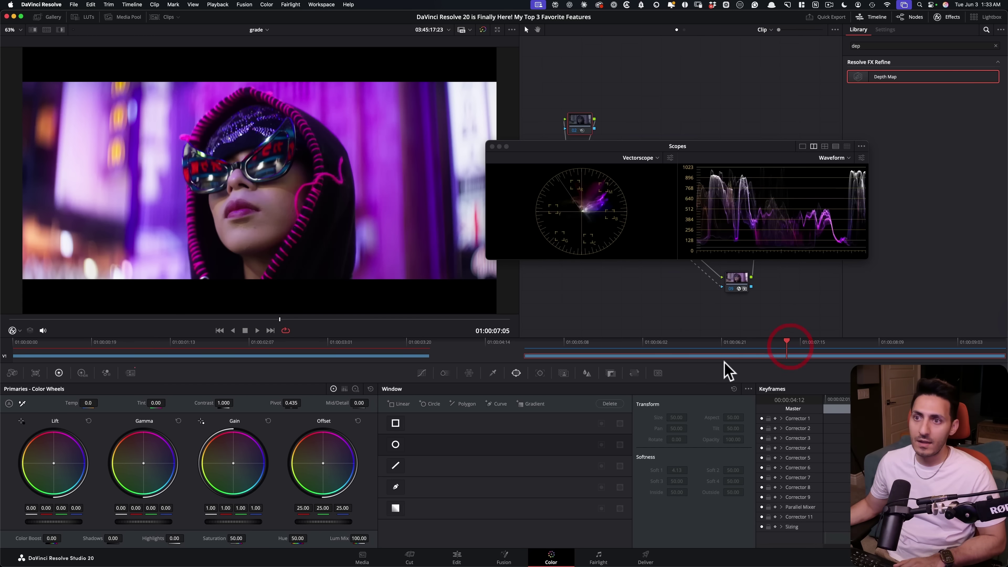